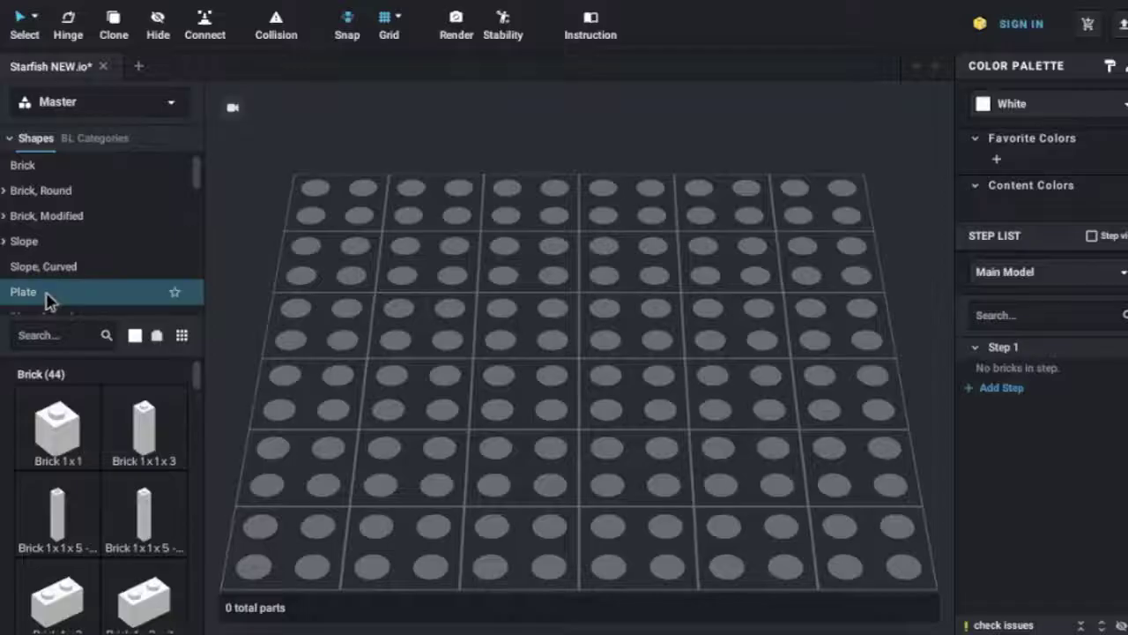
Step: Place a 2x6 plate on the baseplate and color it Red
{"action": "left_click", "coordinate": [45, 297]}
{"action": "scroll", "coordinate": [110, 500], "scroll_direction": "down", "scroll_amount": 4}
{"action": "scroll", "coordinate": [112, 500], "scroll_direction": "down", "scroll_amount": 2}
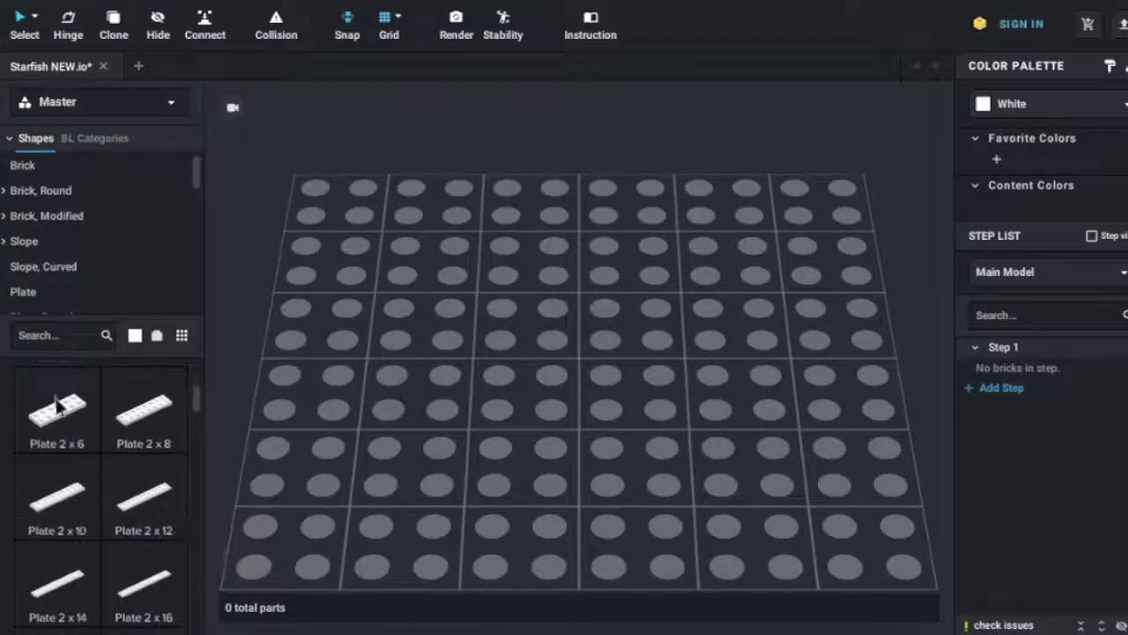
{"action": "left_click_drag", "start_coordinate": [57, 408], "coordinate": [622, 403]}
{"action": "left_click", "coordinate": [1049, 103]}
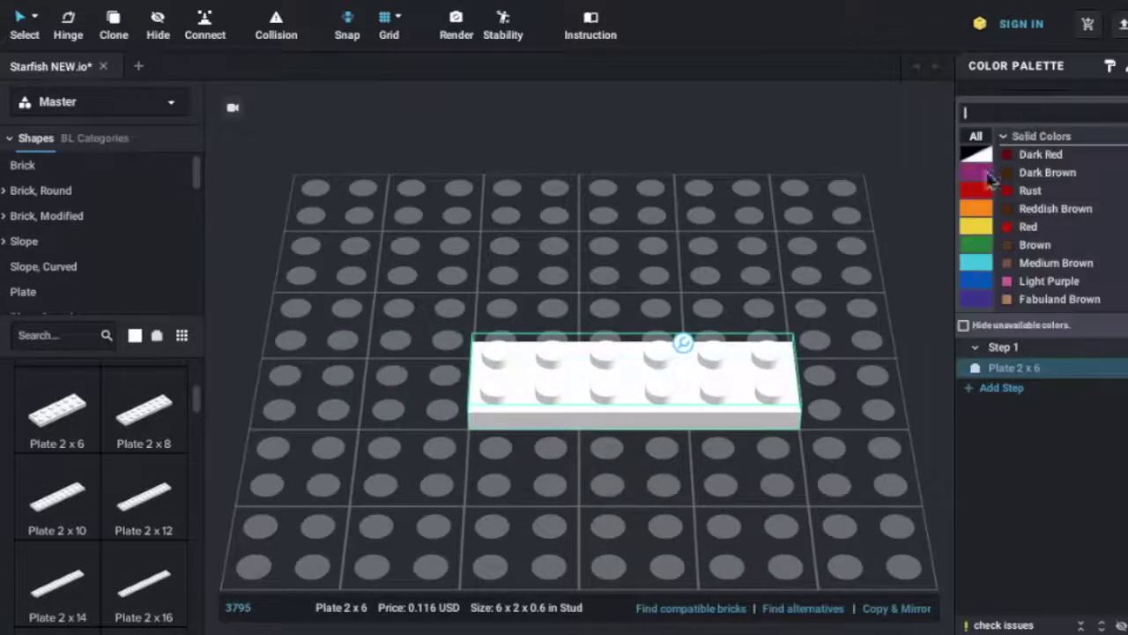
{"action": "left_click", "coordinate": [1028, 226]}
Step: Add a red 1x2 plate against the red 2x6 plate
{"action": "scroll", "coordinate": [102, 493], "scroll_direction": "up", "scroll_amount": 3}
{"action": "scroll", "coordinate": [101, 493], "scroll_direction": "up", "scroll_amount": 2}
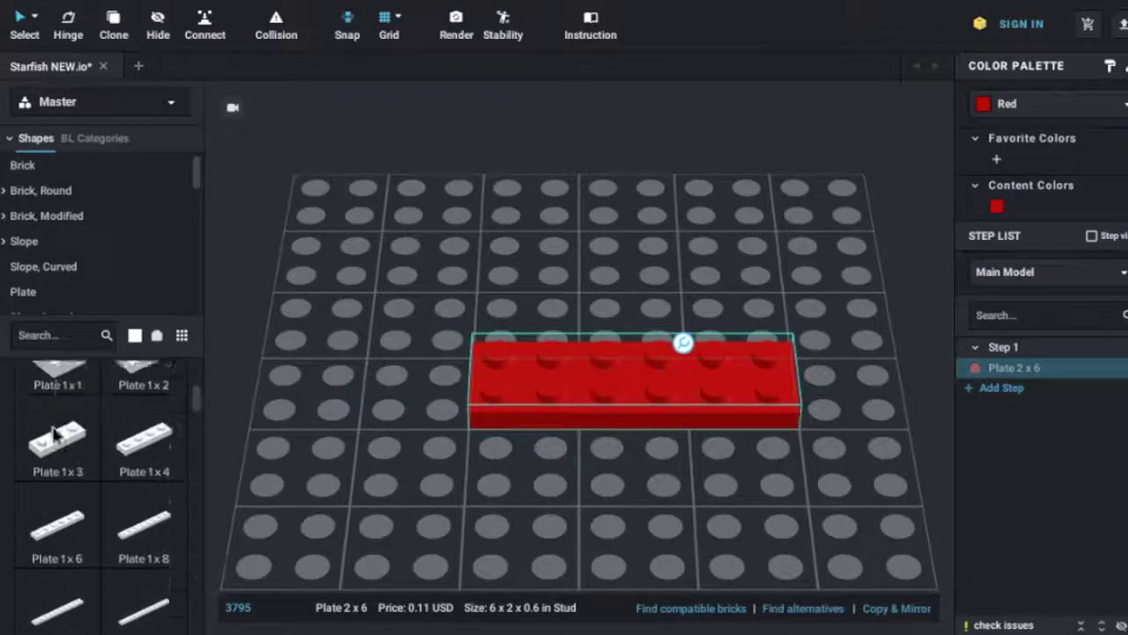
{"action": "left_click_drag", "start_coordinate": [144, 414], "coordinate": [432, 390]}
{"action": "left_click", "coordinate": [441, 390]}
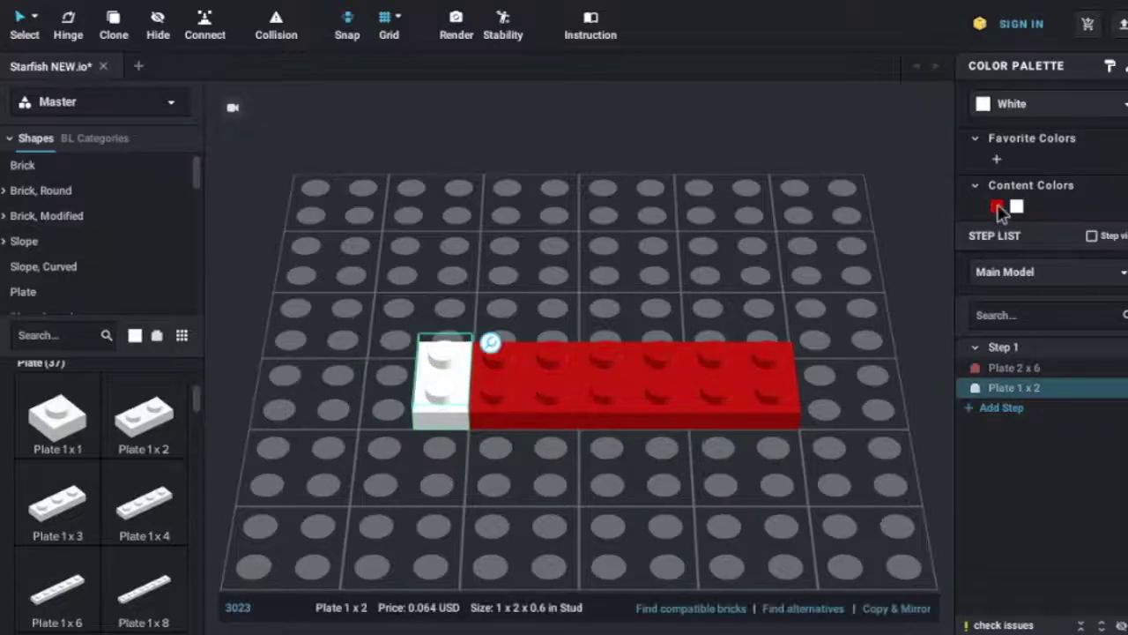
{"action": "left_click", "coordinate": [432, 214]}
Step: Cap the plates with 4x2 left and right wedge plates, each turned a quarter turn, both colored red
{"action": "left_click", "coordinate": [94, 138]}
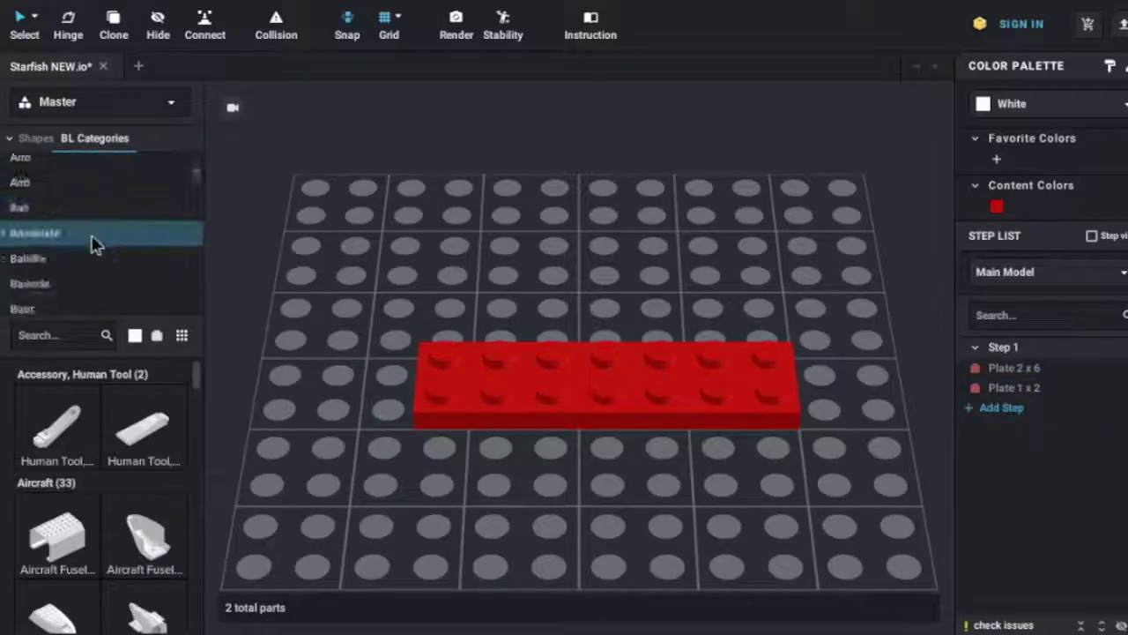
{"action": "scroll", "coordinate": [94, 247], "scroll_direction": "down", "scroll_amount": 15}
{"action": "left_click", "coordinate": [79, 253]}
{"action": "scroll", "coordinate": [121, 506], "scroll_direction": "down", "scroll_amount": 2}
{"action": "scroll", "coordinate": [122, 507], "scroll_direction": "down", "scroll_amount": 2}
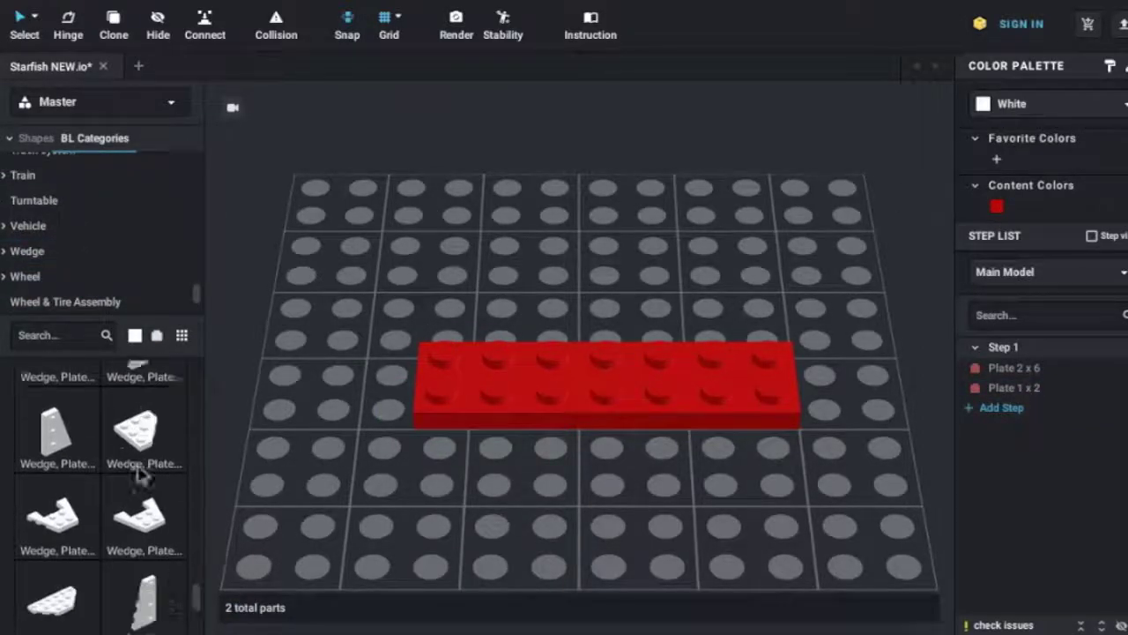
{"action": "scroll", "coordinate": [122, 507], "scroll_direction": "down", "scroll_amount": 2}
{"action": "mouse_move", "coordinate": [133, 511]}
{"action": "left_mouse_down"}
{"action": "mouse_move", "coordinate": [352, 501]}
{"action": "mouse_move", "coordinate": [652, 313]}
{"action": "left_mouse_up"}
{"action": "key", "text": "Left"}
{"action": "mouse_move", "coordinate": [144, 540]}
{"action": "left_mouse_down"}
{"action": "mouse_move", "coordinate": [531, 514]}
{"action": "mouse_move", "coordinate": [631, 383]}
{"action": "left_mouse_up"}
{"action": "key", "text": "Left"}
{"action": "left_click", "coordinate": [631, 384], "text": "ctrl"}
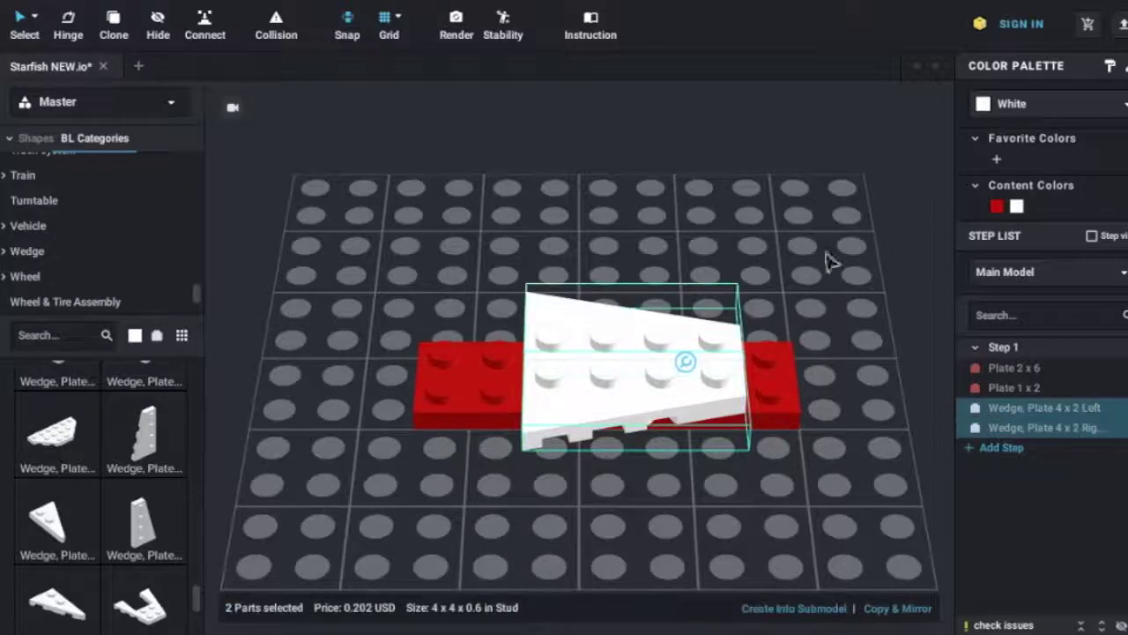
{"action": "left_click", "coordinate": [997, 206]}
Step: Add a red 2x4 wedge plate, rotated a quarter turn, to the left of the plates
{"action": "scroll", "coordinate": [106, 494], "scroll_direction": "down", "scroll_amount": 2}
{"action": "scroll", "coordinate": [89, 517], "scroll_direction": "down", "scroll_amount": 2}
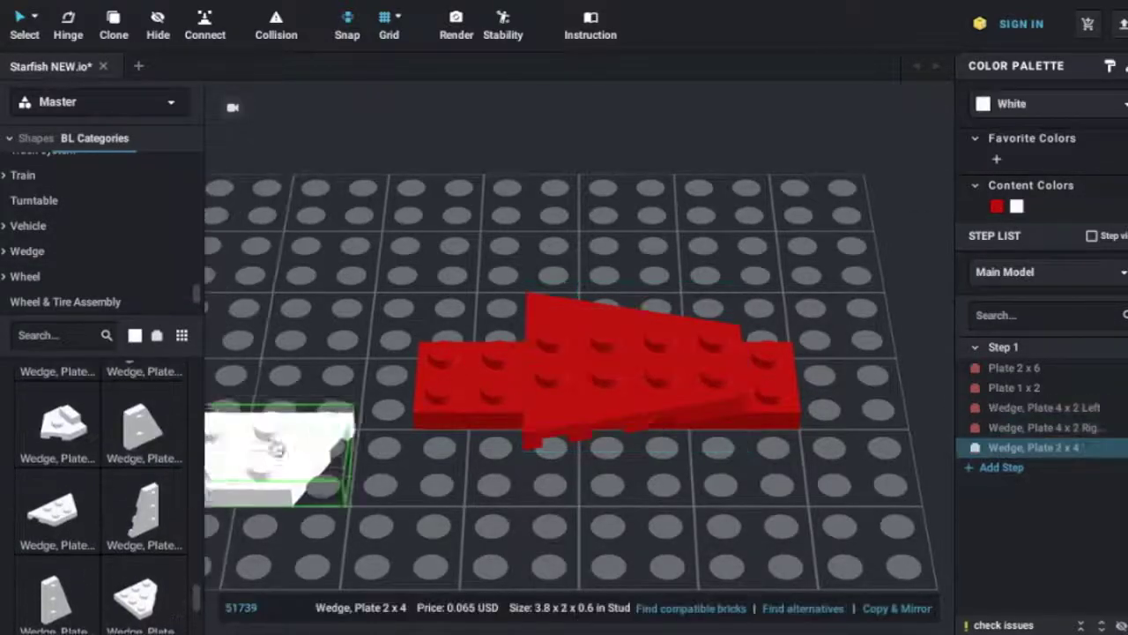
{"action": "left_click_drag", "start_coordinate": [88, 516], "coordinate": [456, 361]}
{"action": "key", "text": "Left"}
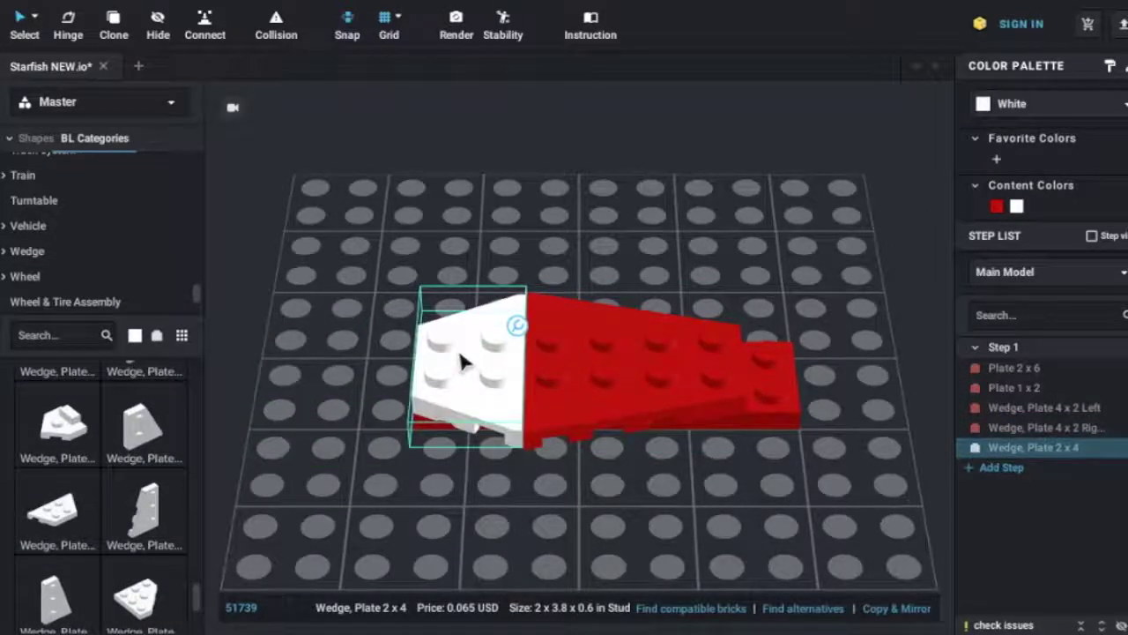
{"action": "left_click", "coordinate": [997, 206]}
{"action": "left_click_drag", "start_coordinate": [467, 361], "coordinate": [344, 397]}
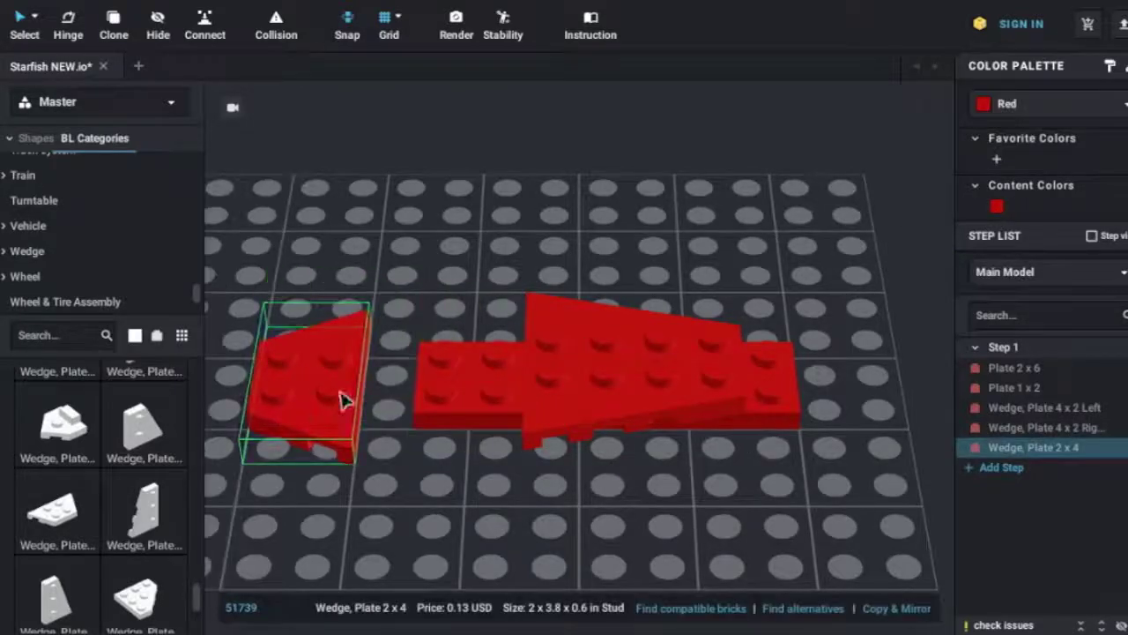
{"action": "scroll", "coordinate": [65, 225], "scroll_direction": "up", "scroll_amount": 5}
{"action": "left_click", "coordinate": [53, 231]}
Step: Add two yellow 1x4 swivel hinge plates and move the red 2x4 wedge over them
{"action": "scroll", "coordinate": [118, 468], "scroll_direction": "down", "scroll_amount": 2}
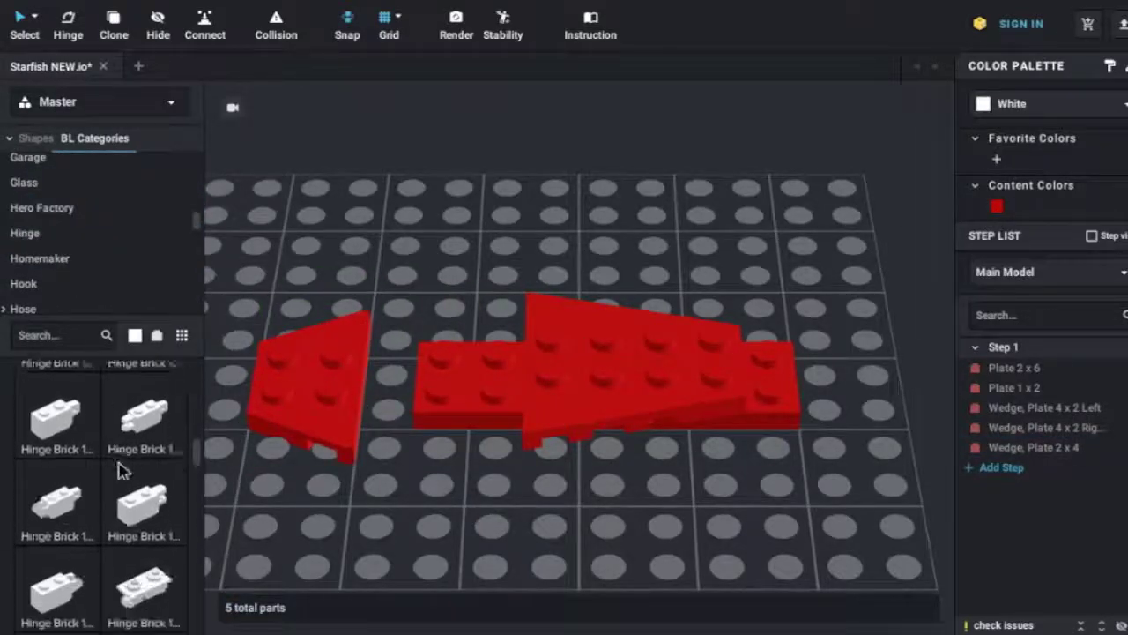
{"action": "scroll", "coordinate": [120, 472], "scroll_direction": "down", "scroll_amount": 1}
{"action": "mouse_move", "coordinate": [80, 468]}
{"action": "left_mouse_down"}
{"action": "mouse_move", "coordinate": [339, 534]}
{"action": "mouse_move", "coordinate": [500, 342]}
{"action": "left_mouse_up"}
{"action": "left_click_drag", "start_coordinate": [159, 483], "coordinate": [432, 409]}
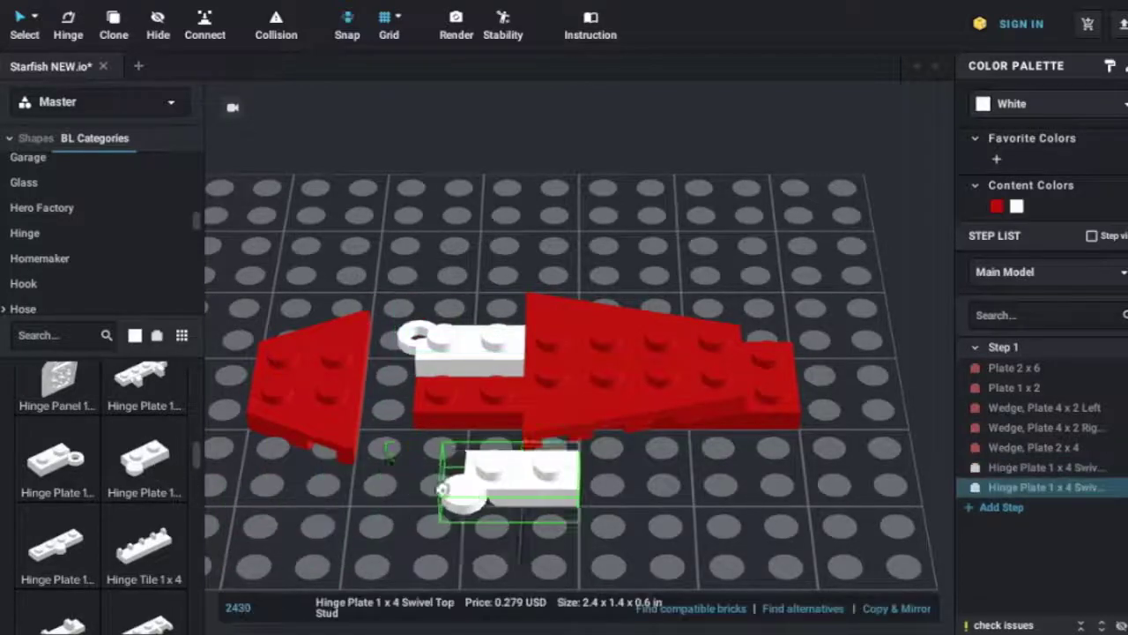
{"action": "left_click", "coordinate": [473, 380]}
{"action": "left_click", "coordinate": [504, 350], "text": "shift"}
{"action": "left_click", "coordinate": [1032, 104]}
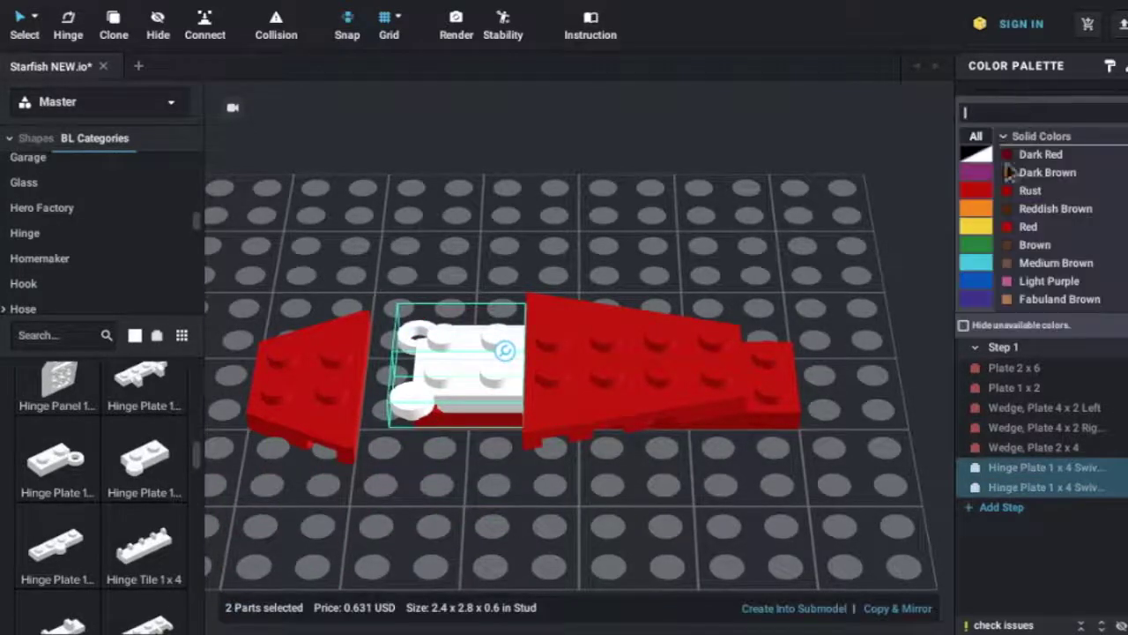
{"action": "left_click", "coordinate": [1022, 280]}
{"action": "left_click", "coordinate": [518, 510]}
{"action": "left_click_drag", "start_coordinate": [362, 438], "coordinate": [514, 414]}
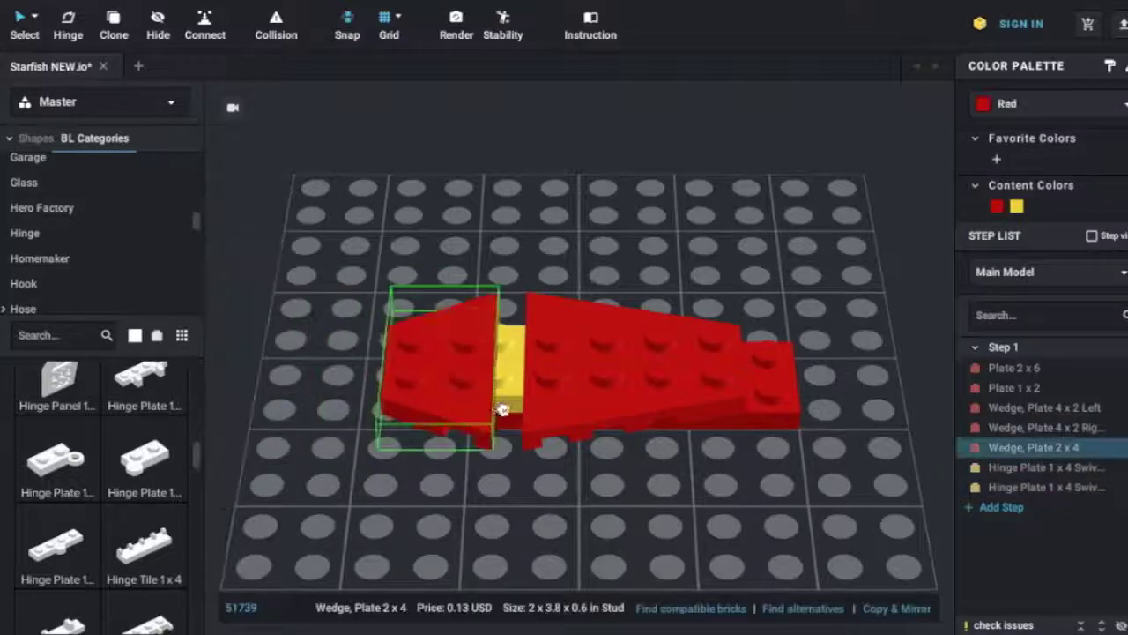
{"action": "right_click_drag", "start_coordinate": [513, 414], "coordinate": [575, 526]}
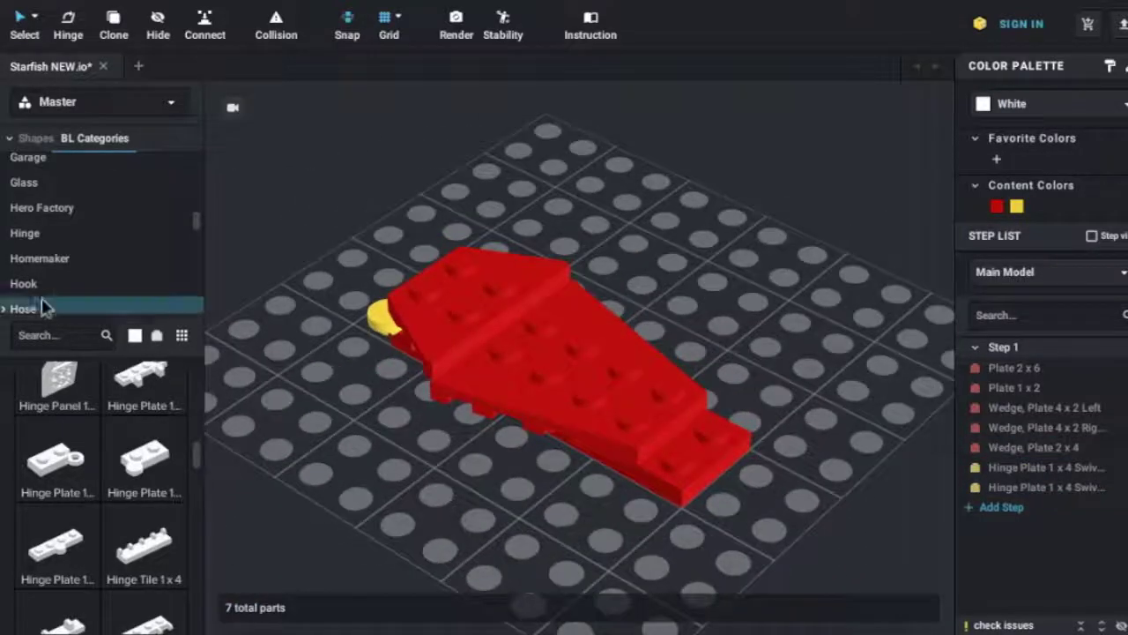
Step: Top the arm with a red 2x2 curved slope
{"action": "left_click", "coordinate": [36, 141]}
{"action": "left_click", "coordinate": [43, 267]}
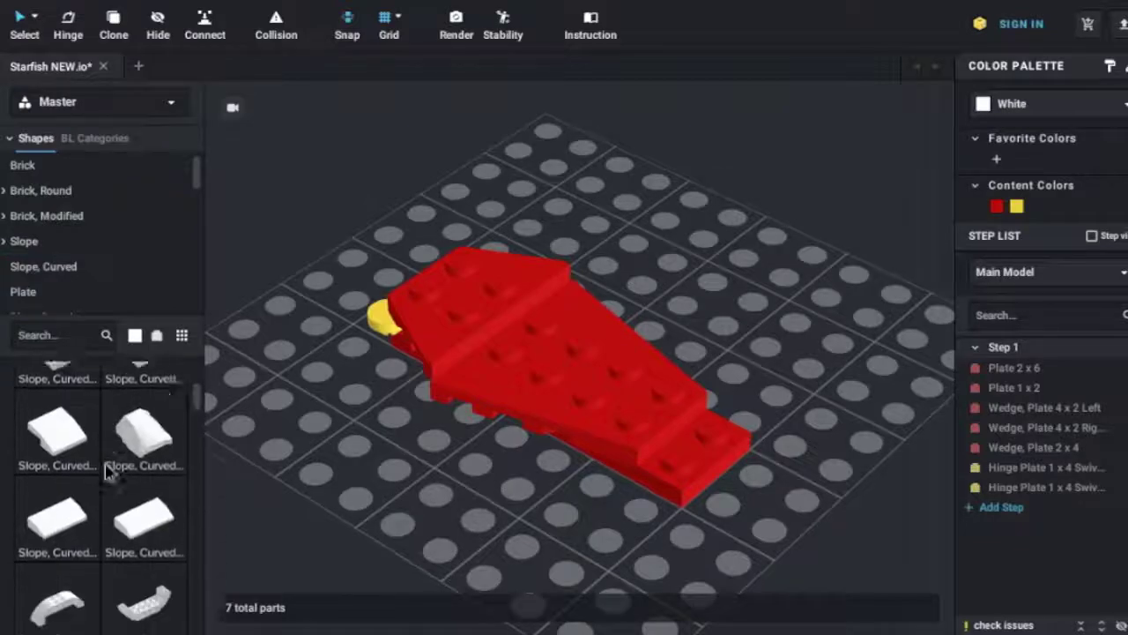
{"action": "scroll", "coordinate": [113, 430], "scroll_direction": "down", "scroll_amount": 1}
{"action": "mouse_move", "coordinate": [113, 431]}
{"action": "left_mouse_down"}
{"action": "mouse_move", "coordinate": [452, 363]}
{"action": "mouse_move", "coordinate": [496, 330]}
{"action": "left_mouse_up"}
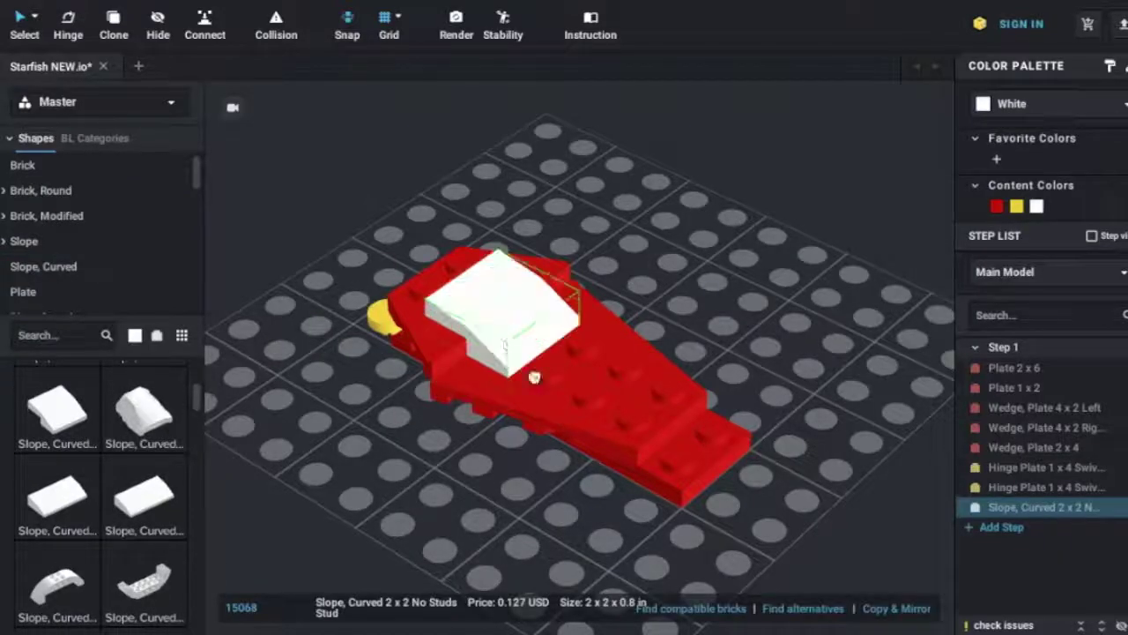
{"action": "left_click", "coordinate": [503, 335]}
{"action": "left_click", "coordinate": [997, 207]}
{"action": "key", "text": "Escape"}
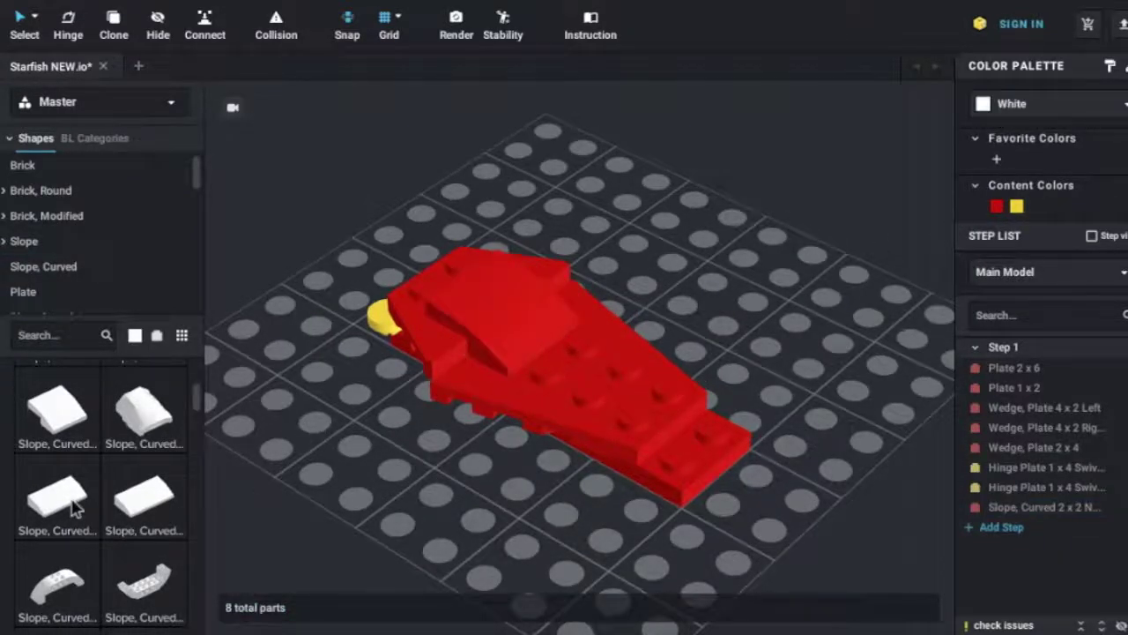
Step: Add a red 4x2 curved slope at the arm's front
{"action": "scroll", "coordinate": [75, 507], "scroll_direction": "down", "scroll_amount": 1}
{"action": "scroll", "coordinate": [75, 507], "scroll_direction": "down", "scroll_amount": 1}
{"action": "scroll", "coordinate": [75, 507], "scroll_direction": "down", "scroll_amount": 1}
{"action": "mouse_move", "coordinate": [144, 489]}
{"action": "left_mouse_down"}
{"action": "mouse_move", "coordinate": [635, 458]}
{"action": "mouse_move", "coordinate": [725, 420]}
{"action": "left_mouse_up"}
{"action": "left_click", "coordinate": [755, 432]}
{"action": "left_click", "coordinate": [634, 438]}
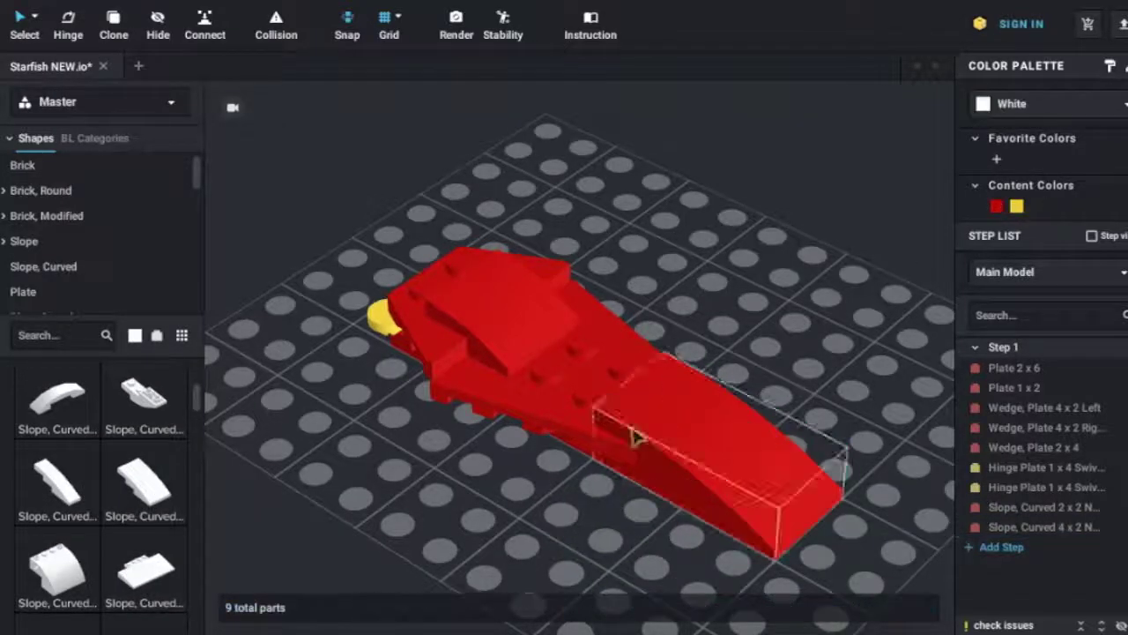
{"action": "right_click_drag", "start_coordinate": [634, 438], "coordinate": [612, 479]}
Step: Add a red wing-end brick at the hinge end and turn the arm over to its underside
{"action": "left_click", "coordinate": [24, 335]}
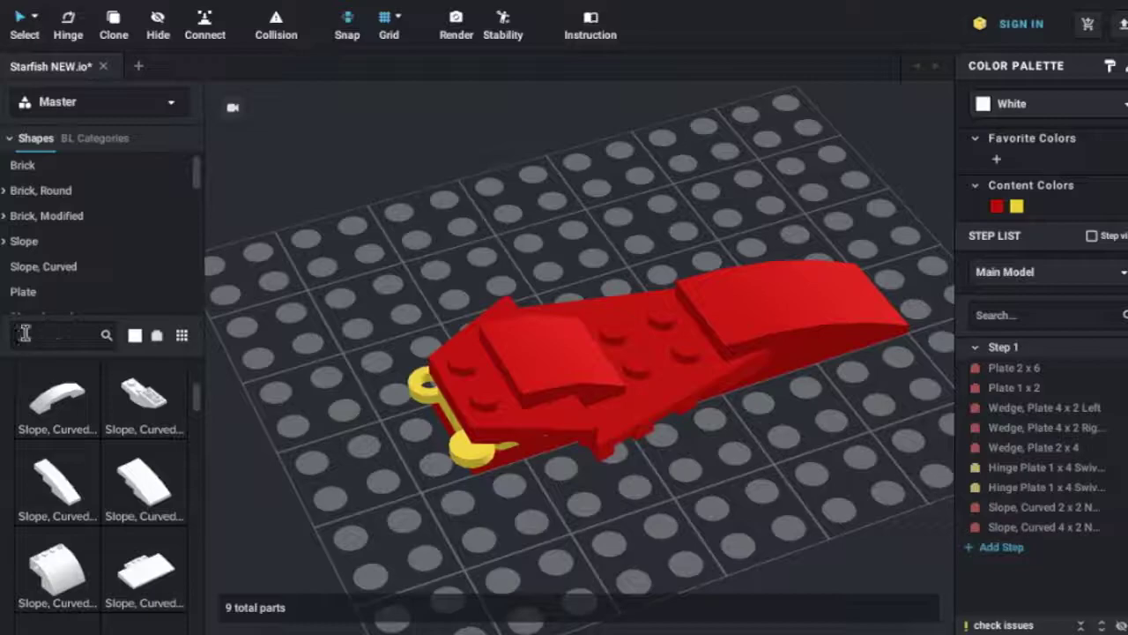
{"action": "type", "text": "wing"}
{"action": "left_click_drag", "start_coordinate": [51, 429], "coordinate": [463, 358]}
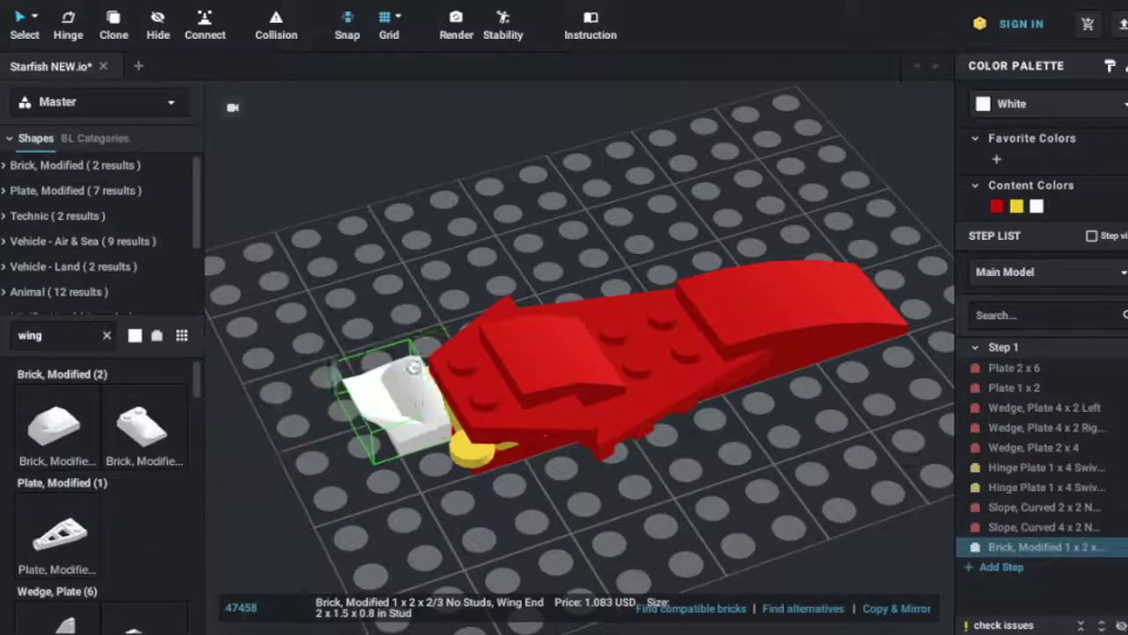
{"action": "left_click", "coordinate": [996, 206]}
{"action": "mouse_move", "coordinate": [675, 485]}
{"action": "right_mouse_down"}
{"action": "mouse_move", "coordinate": [600, 508]}
{"action": "mouse_move", "coordinate": [633, 491]}
{"action": "right_mouse_up"}
{"action": "key", "text": "ctrl+a"}
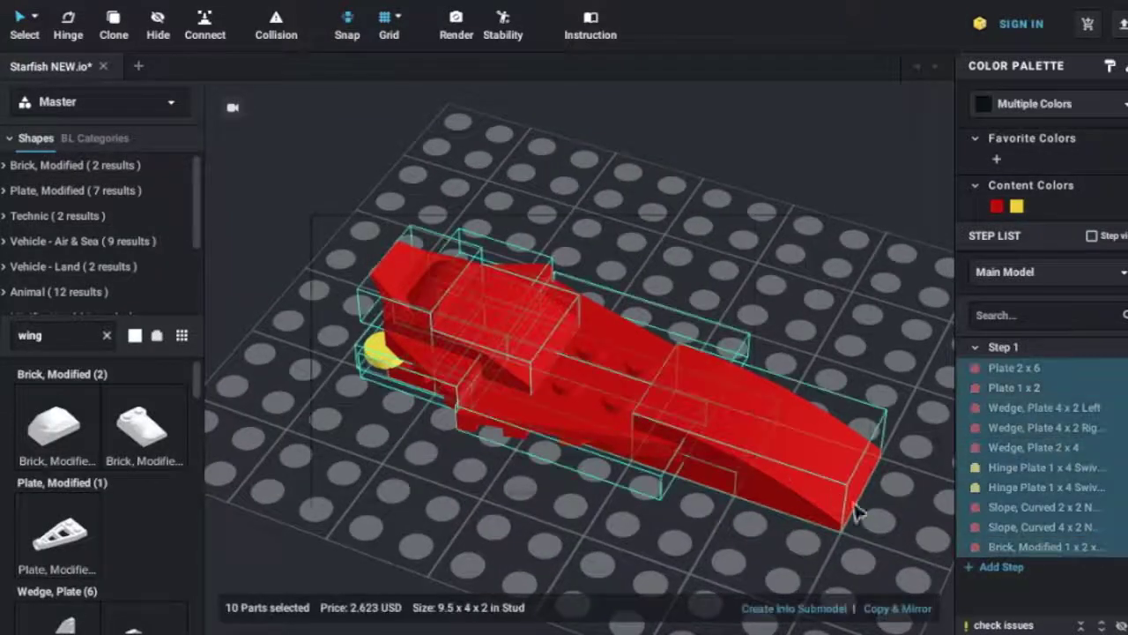
{"action": "right_click_drag", "start_coordinate": [856, 514], "coordinate": [874, 524]}
{"action": "left_click", "coordinate": [874, 524]}
Step: Place a tan round 1x1 open-stud plate at the arm's tip, removing a spare round plate
{"action": "left_click", "coordinate": [45, 239]}
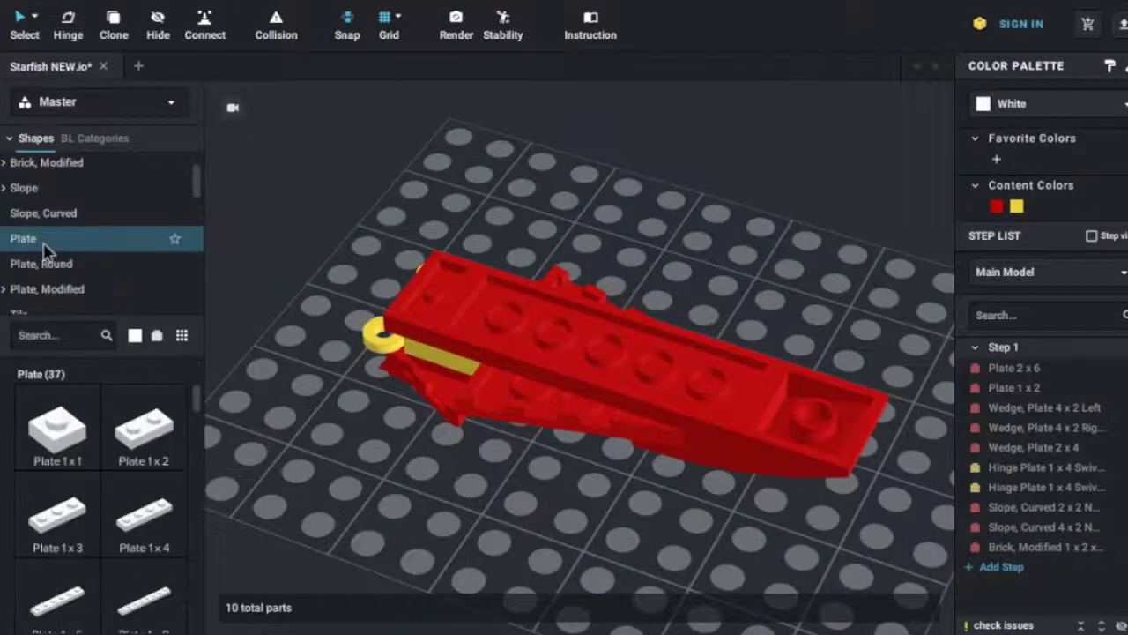
{"action": "left_click", "coordinate": [40, 263]}
{"action": "left_click_drag", "start_coordinate": [76, 453], "coordinate": [296, 509]}
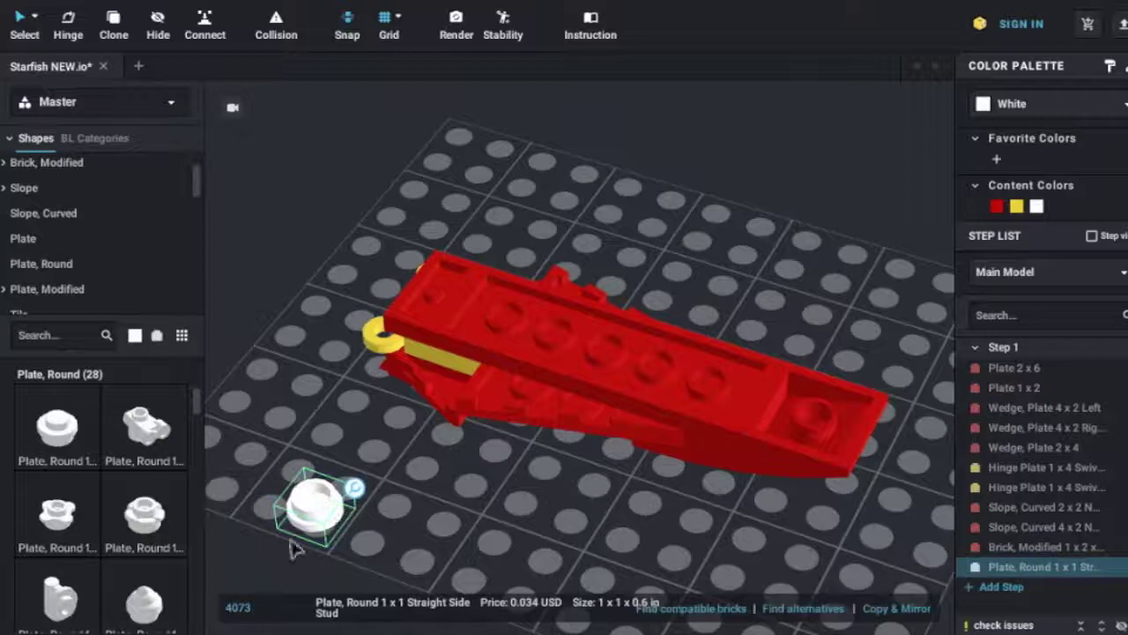
{"action": "scroll", "coordinate": [126, 529], "scroll_direction": "down", "scroll_amount": 3}
{"action": "mouse_move", "coordinate": [67, 467]}
{"action": "left_mouse_down"}
{"action": "mouse_move", "coordinate": [495, 532]}
{"action": "mouse_move", "coordinate": [824, 404]}
{"action": "left_mouse_up"}
{"action": "left_click", "coordinate": [315, 504]}
{"action": "key", "text": "Delete"}
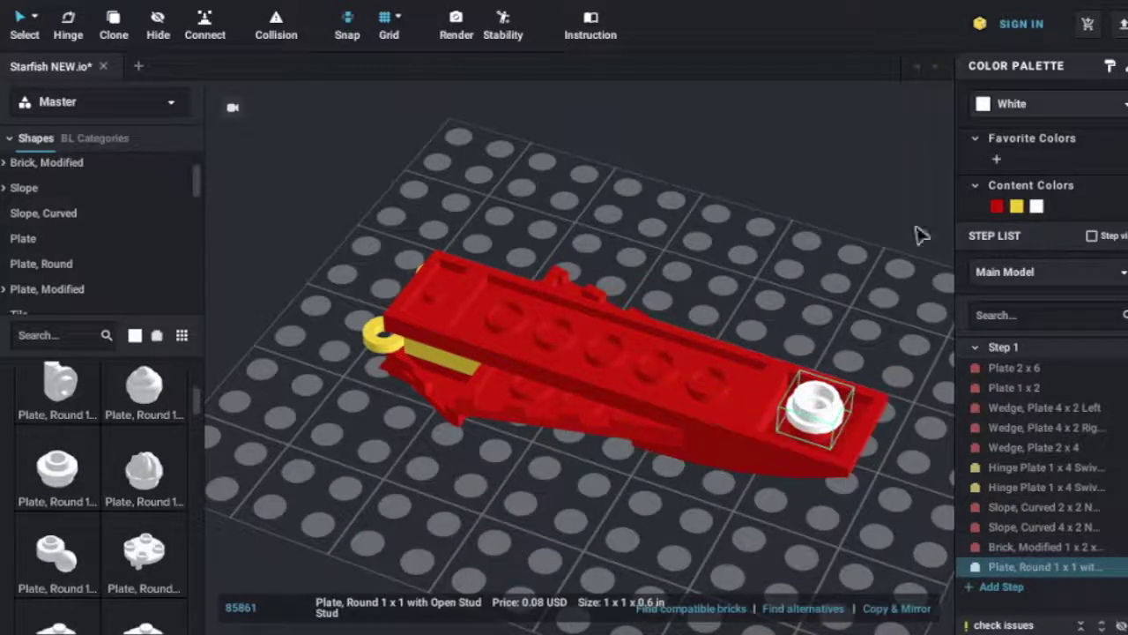
{"action": "left_click", "coordinate": [1061, 107]}
{"action": "left_click", "coordinate": [1027, 301]}
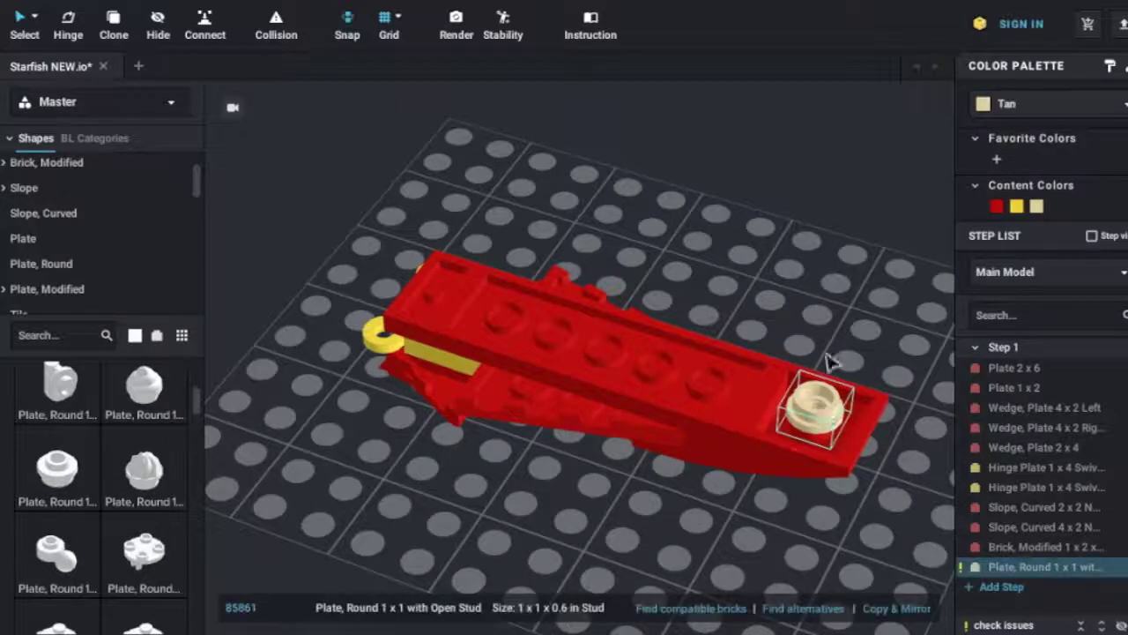
Step: Copy and paste tan round 1x1 plates along the wedge to its left end
{"action": "key", "text": "ctrl+c"}
{"action": "key", "text": "ctrl+v"}
{"action": "left_click", "coordinate": [736, 402]}
{"action": "key", "text": "ctrl+v"}
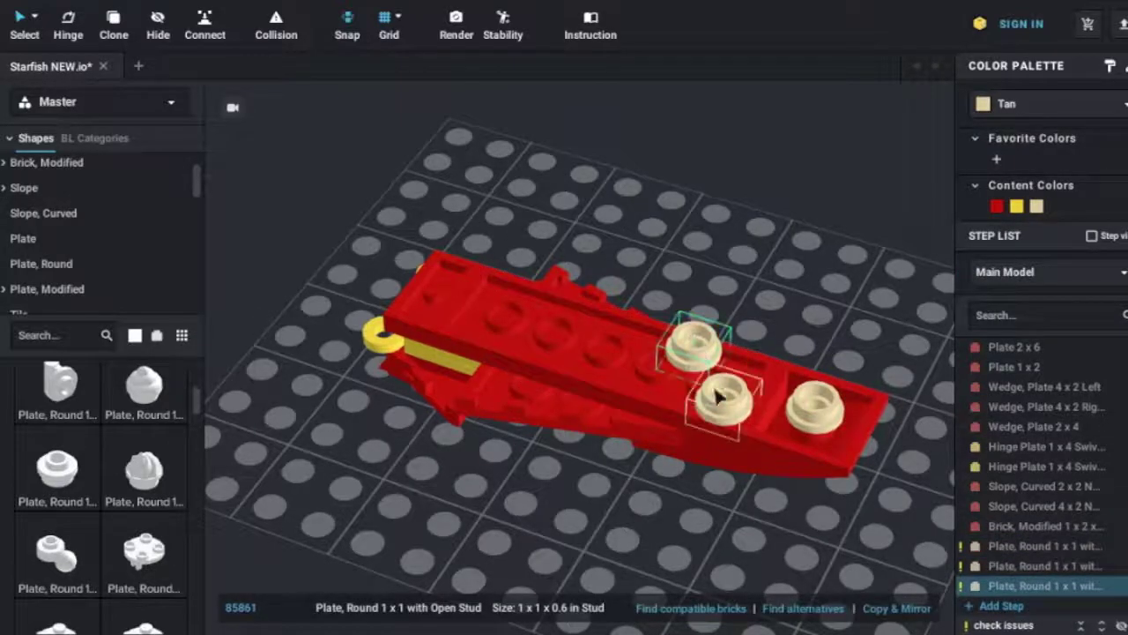
{"action": "left_click", "coordinate": [723, 402]}
{"action": "left_click", "coordinate": [694, 345], "text": "shift"}
{"action": "key", "text": "ctrl+c"}
{"action": "key", "text": "ctrl+v"}
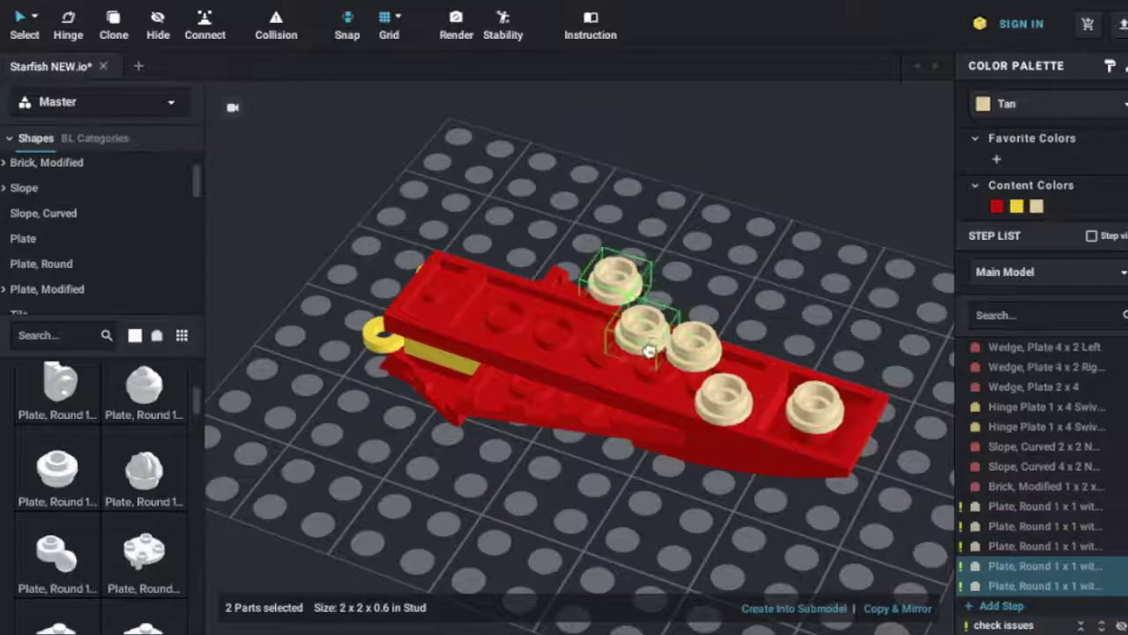
{"action": "left_click", "coordinate": [529, 339]}
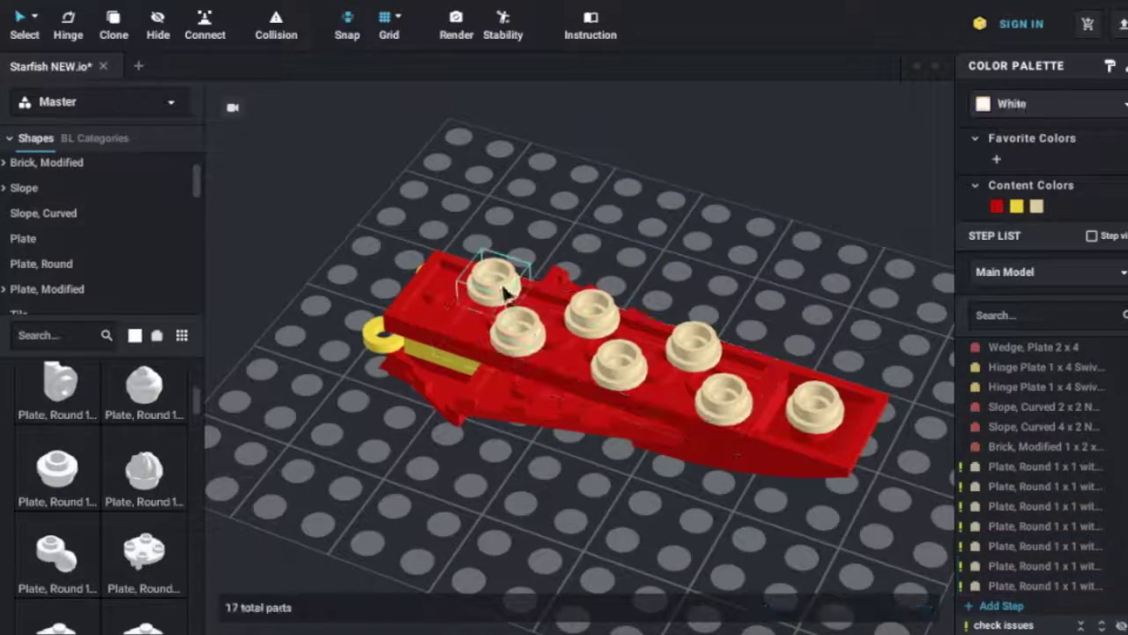
{"action": "left_click", "coordinate": [509, 302]}
Step: Select all 18 parts and flip the arm upside down so the round plates become feet
{"action": "left_click_drag", "start_coordinate": [843, 496], "coordinate": [343, 231]}
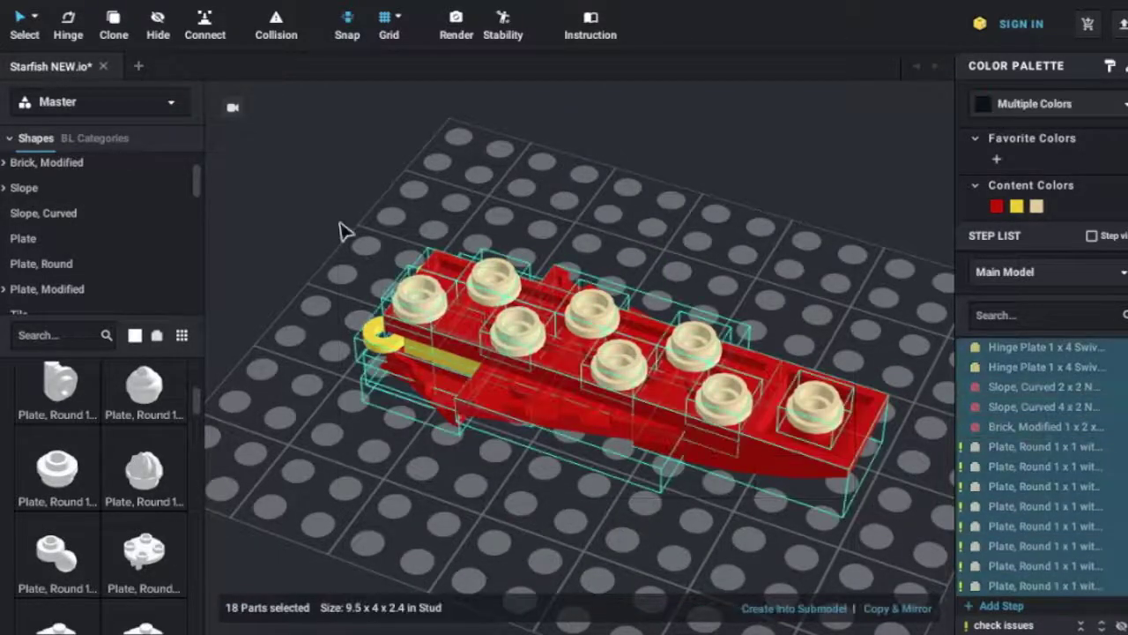
{"action": "key", "text": "Up"}
{"action": "left_click", "coordinate": [750, 182]}
{"action": "right_click_drag", "start_coordinate": [750, 181], "coordinate": [763, 263]}
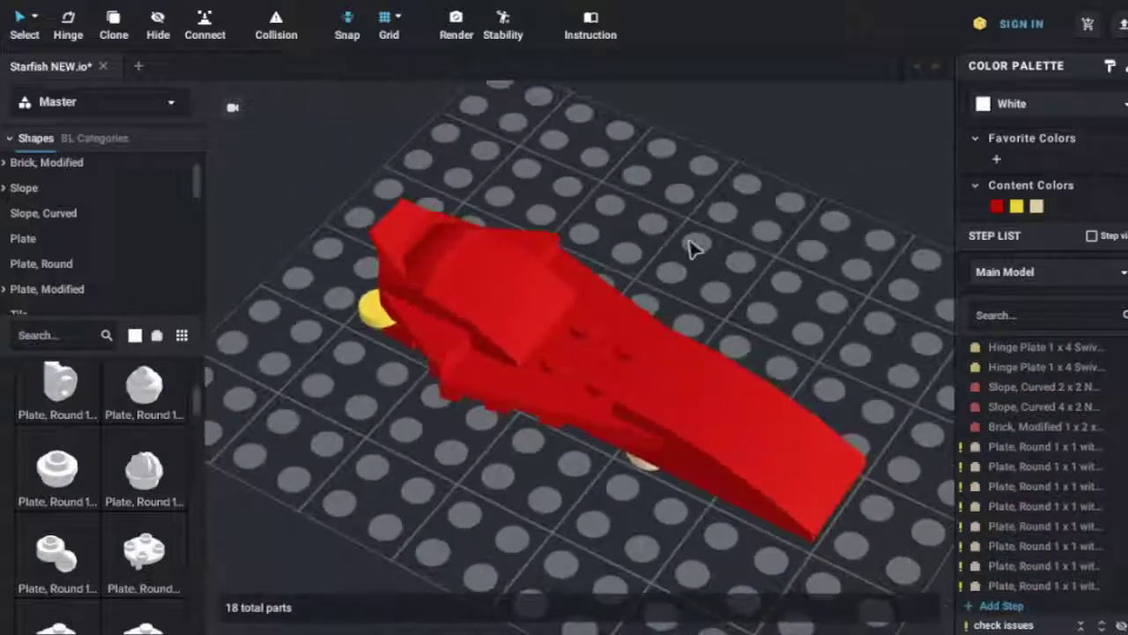
Step: Copy the whole 18-part arm and set the duplicate beside the original
{"action": "scroll", "coordinate": [749, 264], "scroll_direction": "down", "scroll_amount": 3}
{"action": "scroll", "coordinate": [529, 252], "scroll_direction": "down", "scroll_amount": 2}
{"action": "left_click_drag", "start_coordinate": [370, 242], "coordinate": [819, 464]}
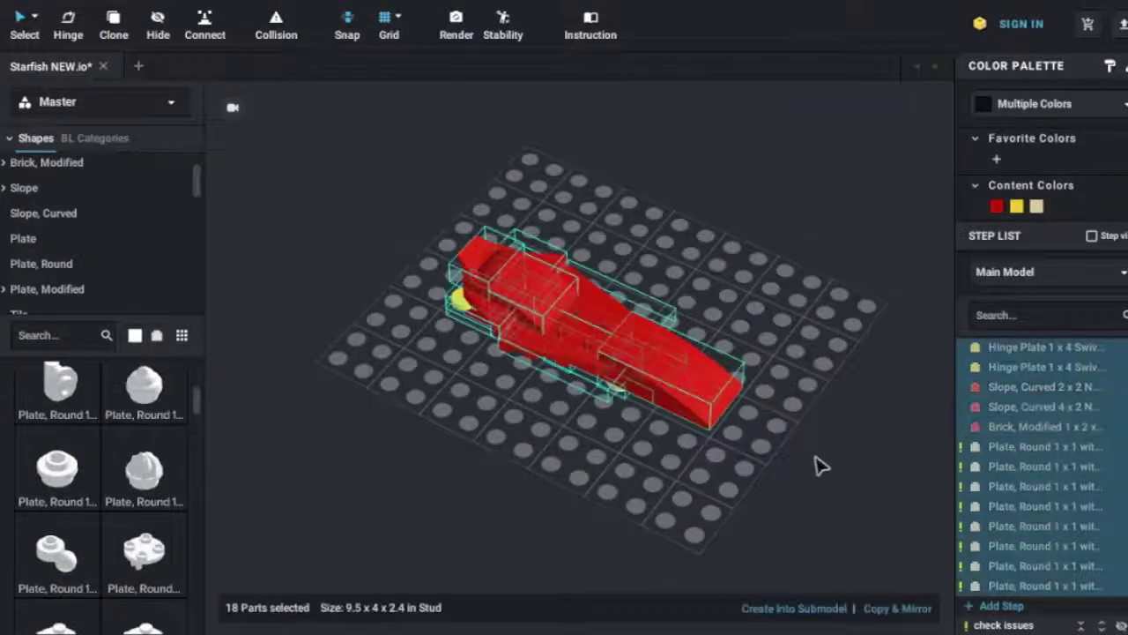
{"action": "mouse_move", "coordinate": [720, 412]}
{"action": "left_mouse_down"}
{"action": "mouse_move", "coordinate": [611, 415]}
{"action": "mouse_move", "coordinate": [436, 453]}
{"action": "left_mouse_up"}
{"action": "left_click", "coordinate": [607, 443]}
{"action": "mouse_move", "coordinate": [607, 444]}
{"action": "right_mouse_down"}
{"action": "mouse_move", "coordinate": [609, 415]}
{"action": "mouse_move", "coordinate": [644, 360]}
{"action": "right_mouse_up"}
Step: Delete the two end parts at the upper arm's left end
{"action": "scroll", "coordinate": [644, 360], "scroll_direction": "up", "scroll_amount": 3}
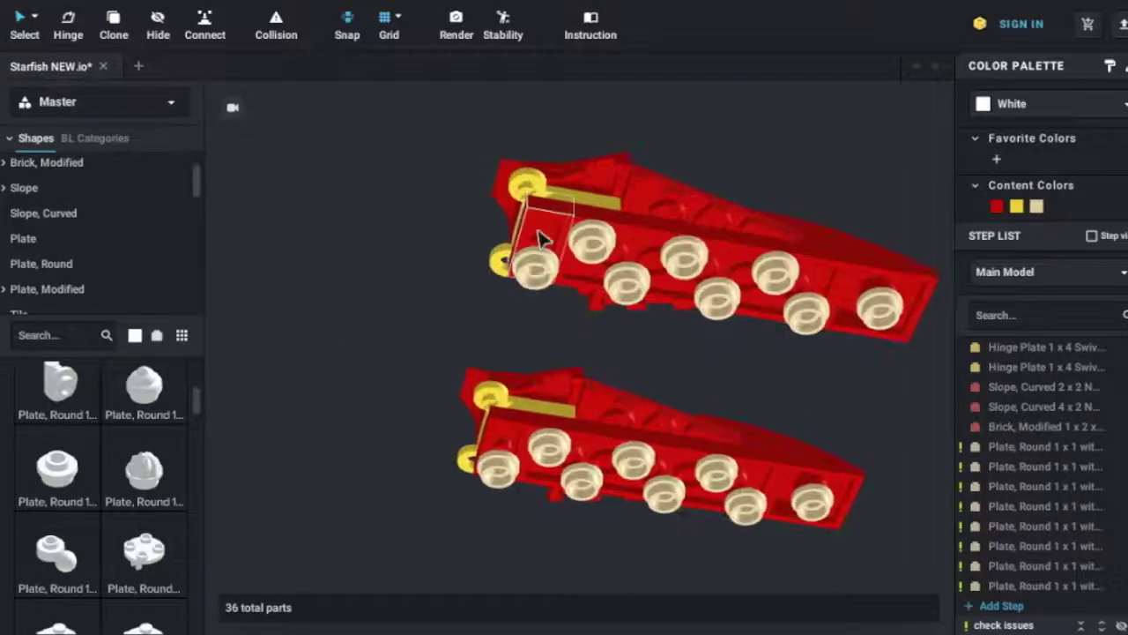
{"action": "left_click", "coordinate": [541, 240]}
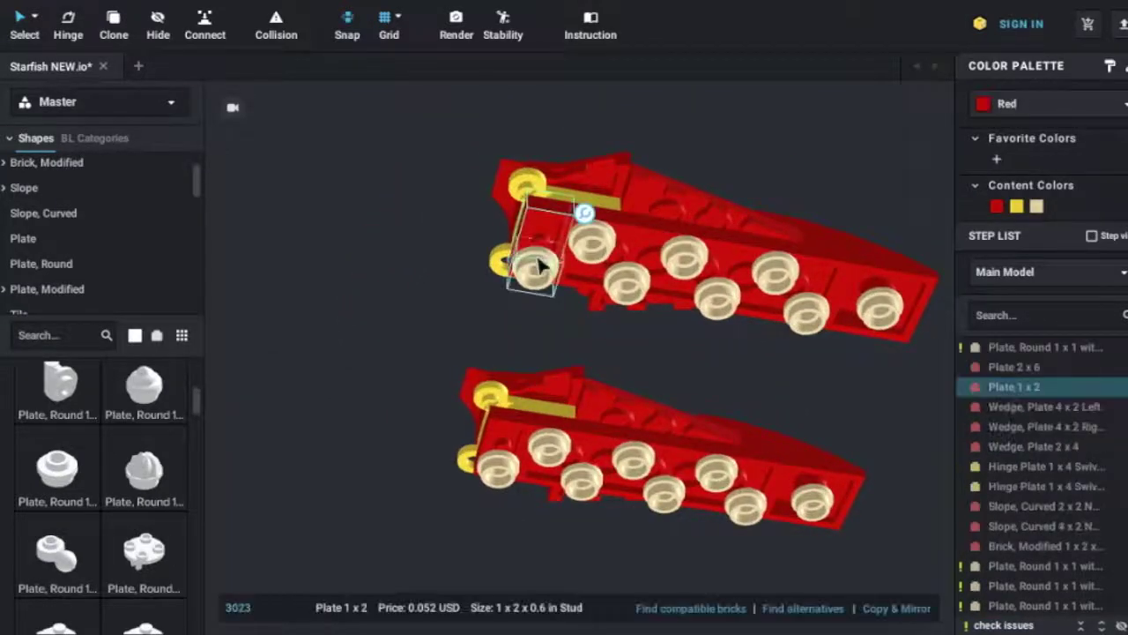
{"action": "key", "text": "Delete"}
{"action": "left_click", "coordinate": [534, 262]}
{"action": "key", "text": "Delete"}
Step: Add a red 2x3 plate there and place a copied tan round 1x1 plate on it
{"action": "left_click", "coordinate": [23, 238]}
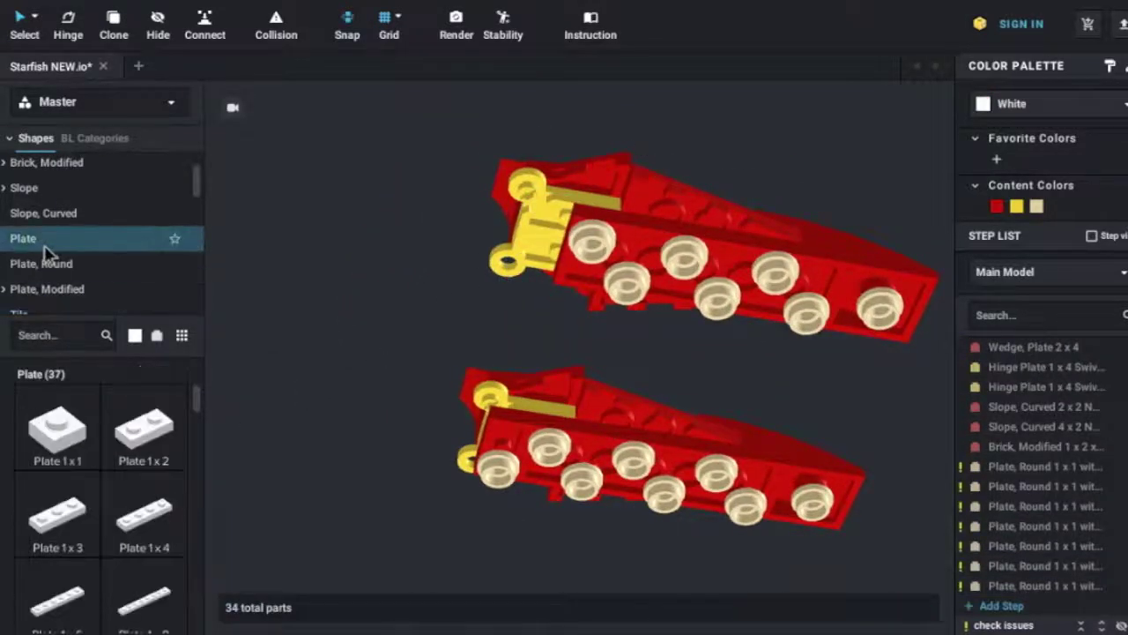
{"action": "scroll", "coordinate": [101, 476], "scroll_direction": "down", "scroll_amount": 3}
{"action": "scroll", "coordinate": [102, 476], "scroll_direction": "down", "scroll_amount": 4}
{"action": "mouse_move", "coordinate": [57, 481]}
{"action": "left_mouse_down"}
{"action": "mouse_move", "coordinate": [428, 328]}
{"action": "mouse_move", "coordinate": [529, 216]}
{"action": "left_mouse_up"}
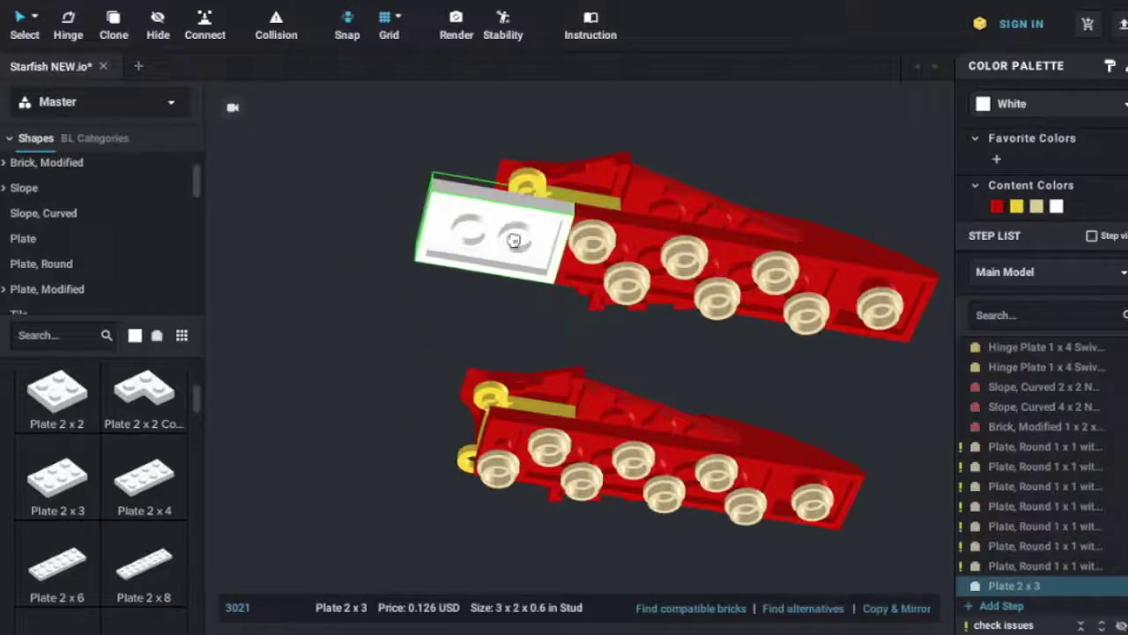
{"action": "left_click", "coordinate": [996, 207]}
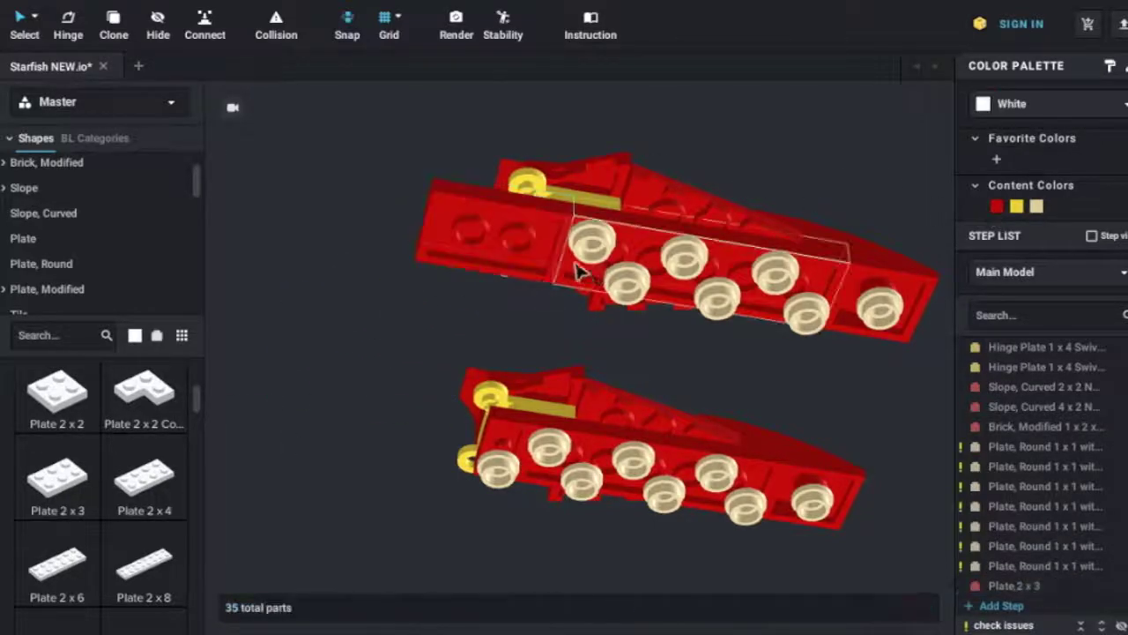
{"action": "left_click", "coordinate": [592, 240]}
{"action": "key", "text": "ctrl+c"}
{"action": "key", "text": "ctrl+v"}
{"action": "left_click", "coordinate": [535, 266]}
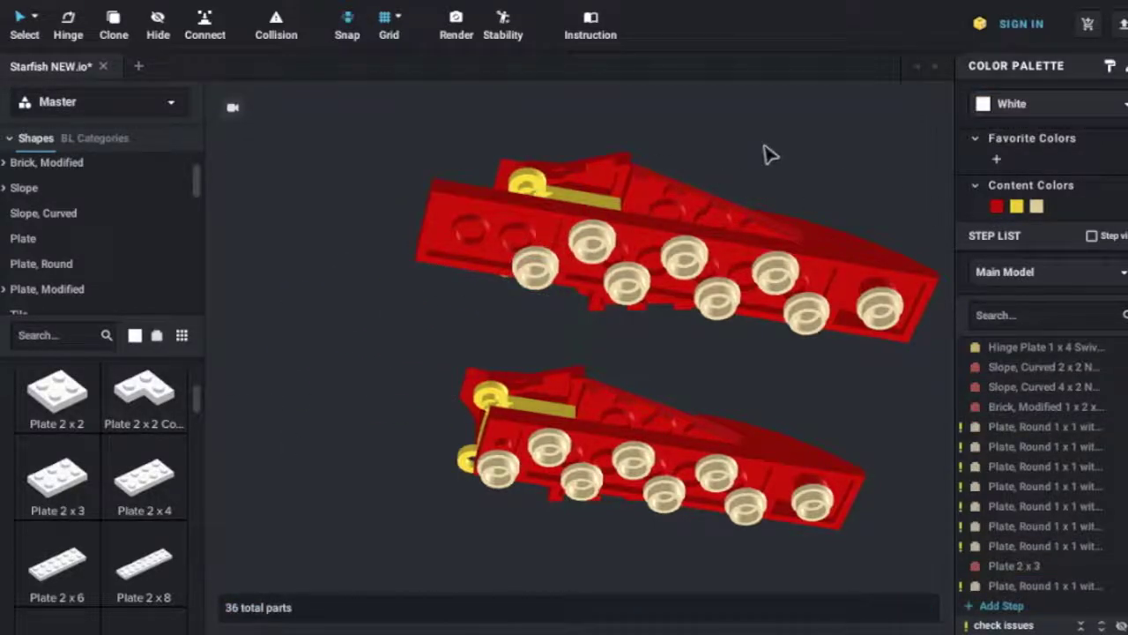
Step: Add a jumper plate at the upper arm's left end and fit it into place
{"action": "left_click", "coordinate": [44, 288]}
{"action": "scroll", "coordinate": [94, 444], "scroll_direction": "down", "scroll_amount": 2}
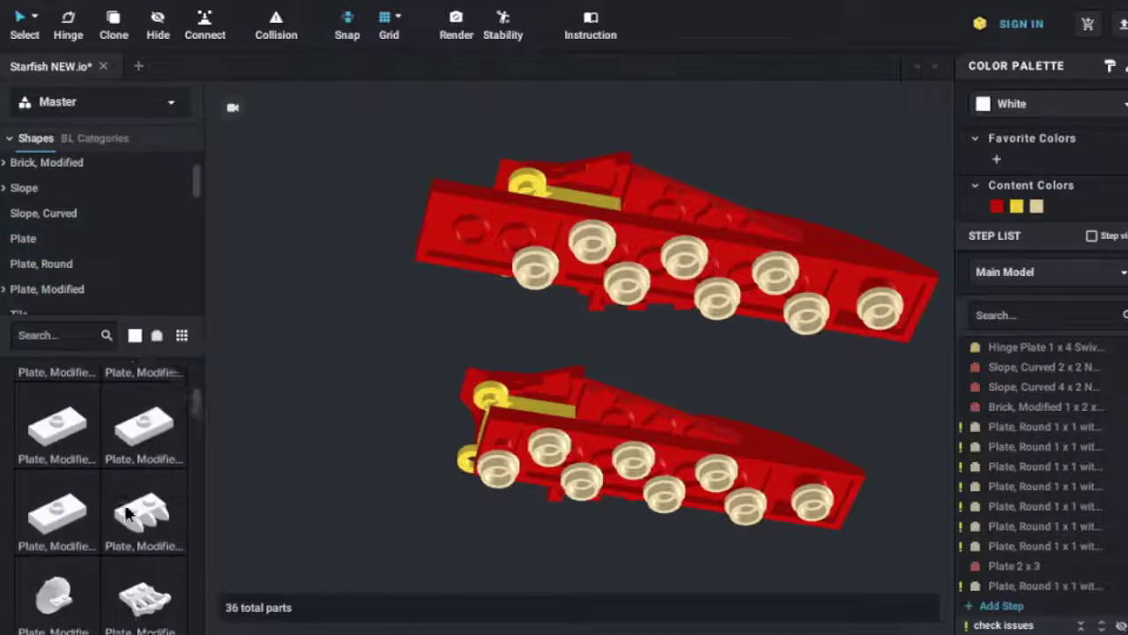
{"action": "scroll", "coordinate": [95, 444], "scroll_direction": "down", "scroll_amount": 2}
{"action": "left_click_drag", "start_coordinate": [95, 443], "coordinate": [467, 245]}
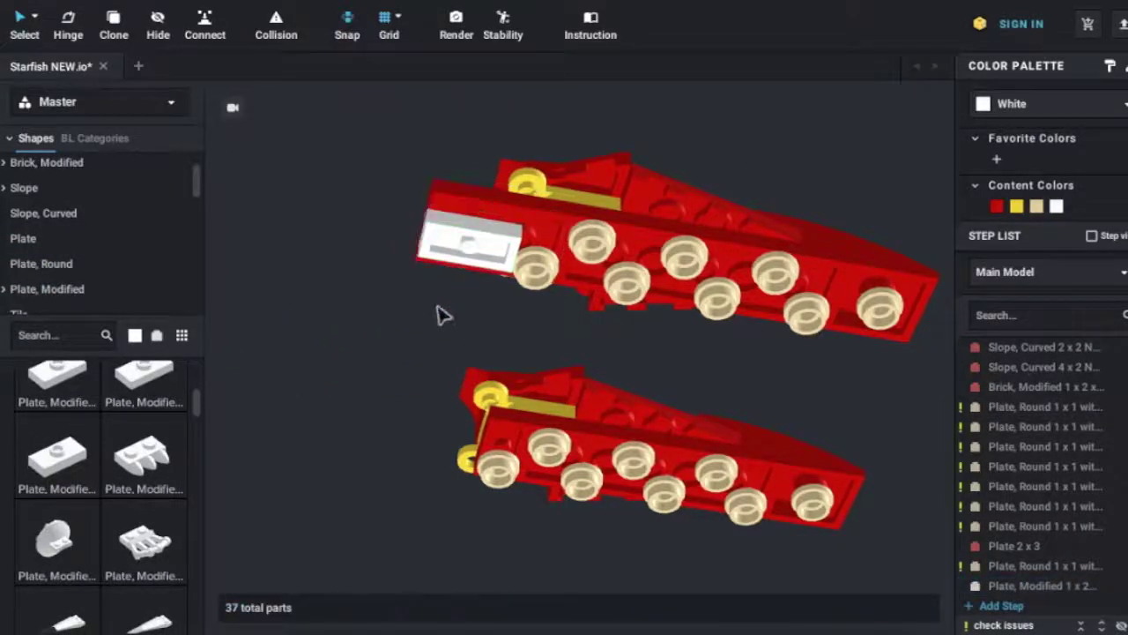
{"action": "right_click_drag", "start_coordinate": [448, 353], "coordinate": [383, 359]}
{"action": "left_click", "coordinate": [456, 427]}
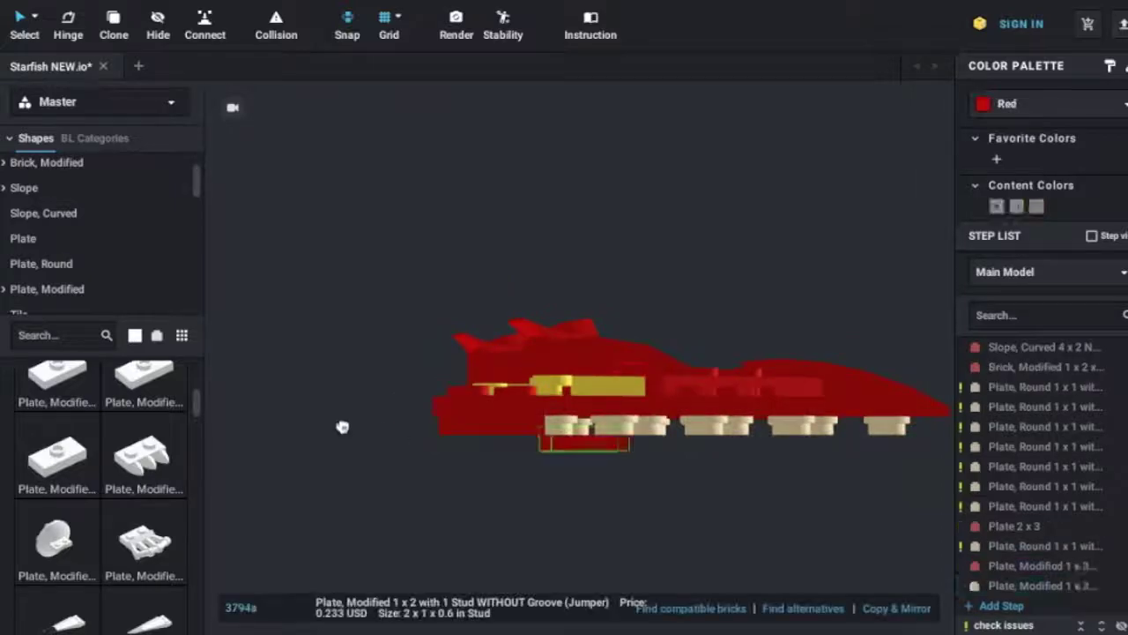
{"action": "right_click_drag", "start_coordinate": [343, 423], "coordinate": [448, 511]}
{"action": "left_click_drag", "start_coordinate": [448, 511], "coordinate": [505, 553]}
{"action": "left_click", "coordinate": [360, 479]}
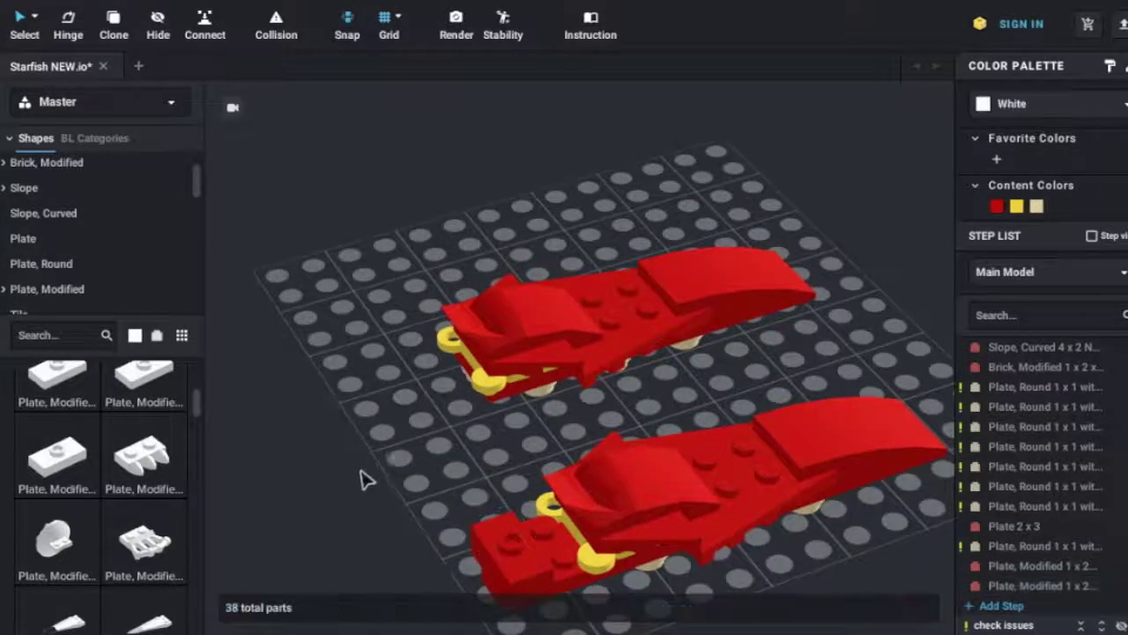
Step: Add a 2x2 round brick with dome top as the red centre
{"action": "scroll", "coordinate": [25, 188], "scroll_direction": "up", "scroll_amount": 1}
{"action": "left_click", "coordinate": [41, 189]}
{"action": "scroll", "coordinate": [110, 529], "scroll_direction": "down", "scroll_amount": 2}
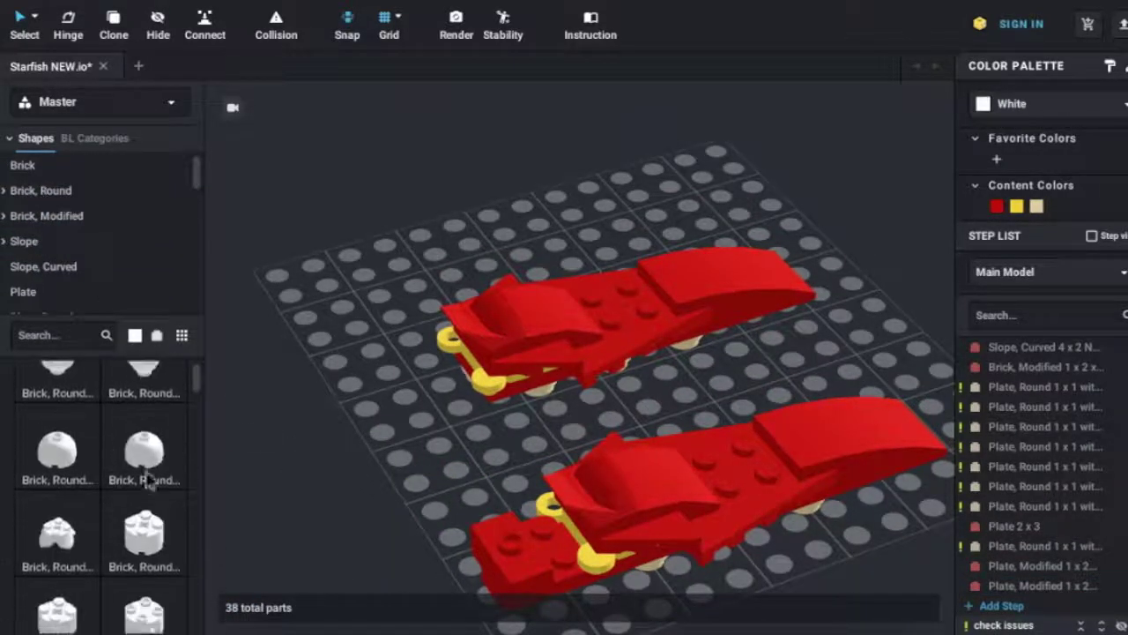
{"action": "left_click_drag", "start_coordinate": [143, 454], "coordinate": [515, 525]}
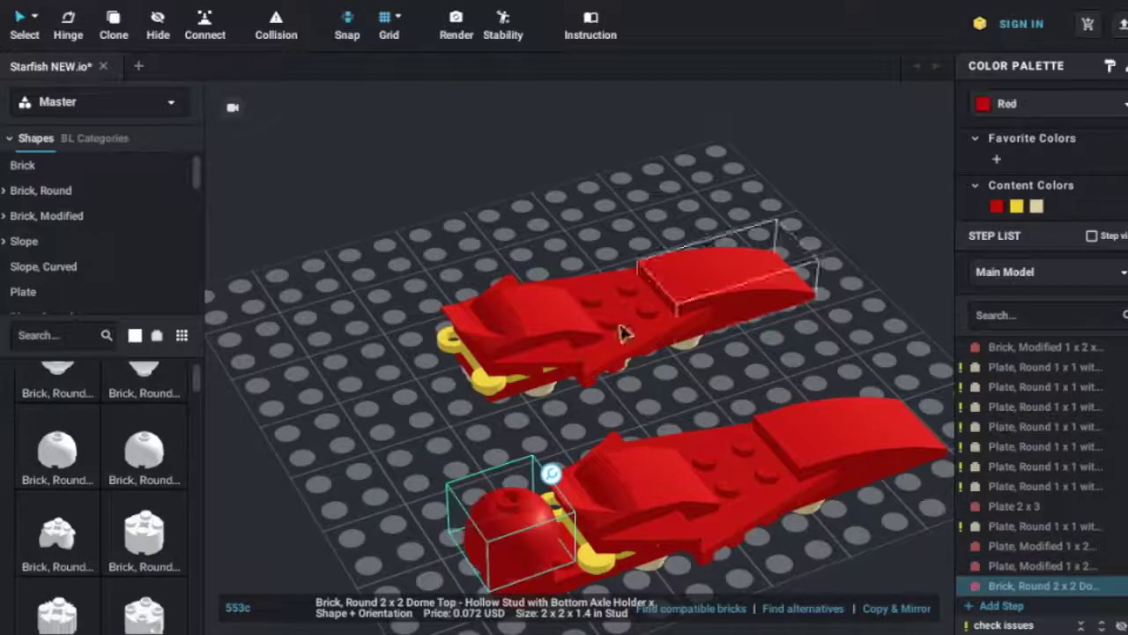
{"action": "right_click_drag", "start_coordinate": [623, 327], "coordinate": [348, 405]}
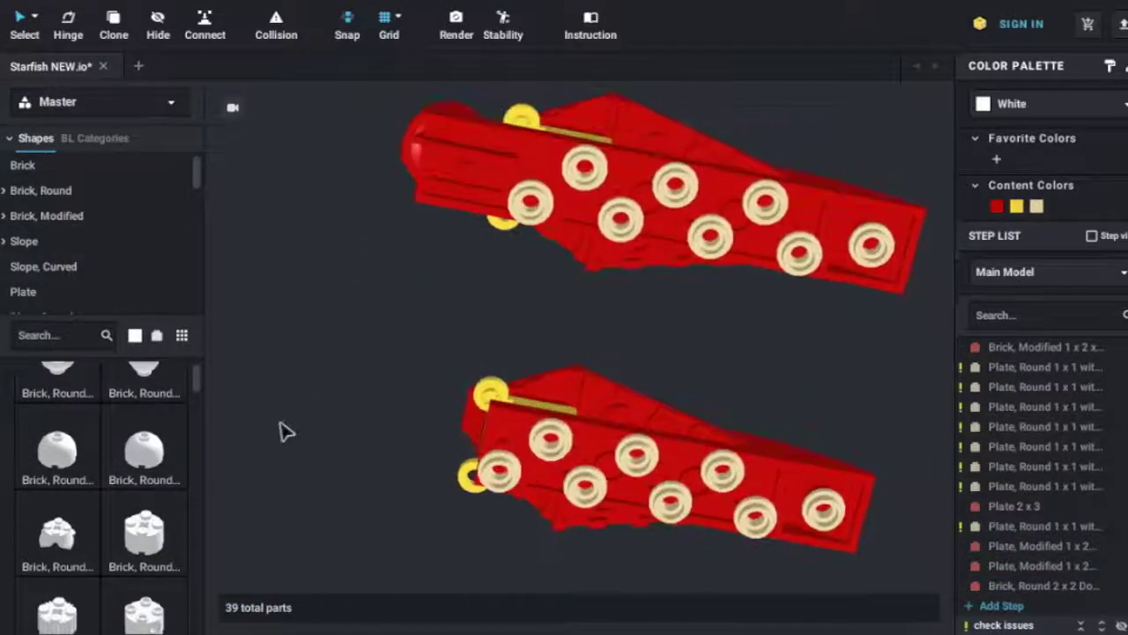
Step: Add a tan 2x2 round tile under the dome end
{"action": "scroll", "coordinate": [49, 265], "scroll_direction": "down", "scroll_amount": 2}
{"action": "scroll", "coordinate": [46, 220], "scroll_direction": "down", "scroll_amount": 3}
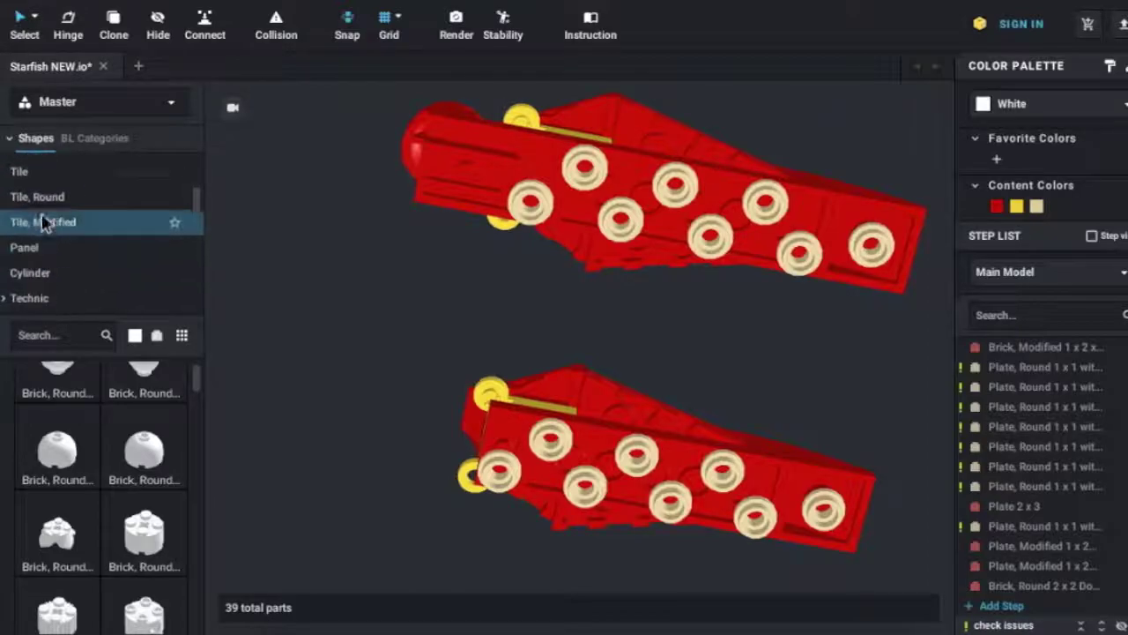
{"action": "left_click", "coordinate": [37, 196]}
{"action": "scroll", "coordinate": [105, 511], "scroll_direction": "down", "scroll_amount": 3}
{"action": "left_click_drag", "start_coordinate": [133, 506], "coordinate": [473, 179]}
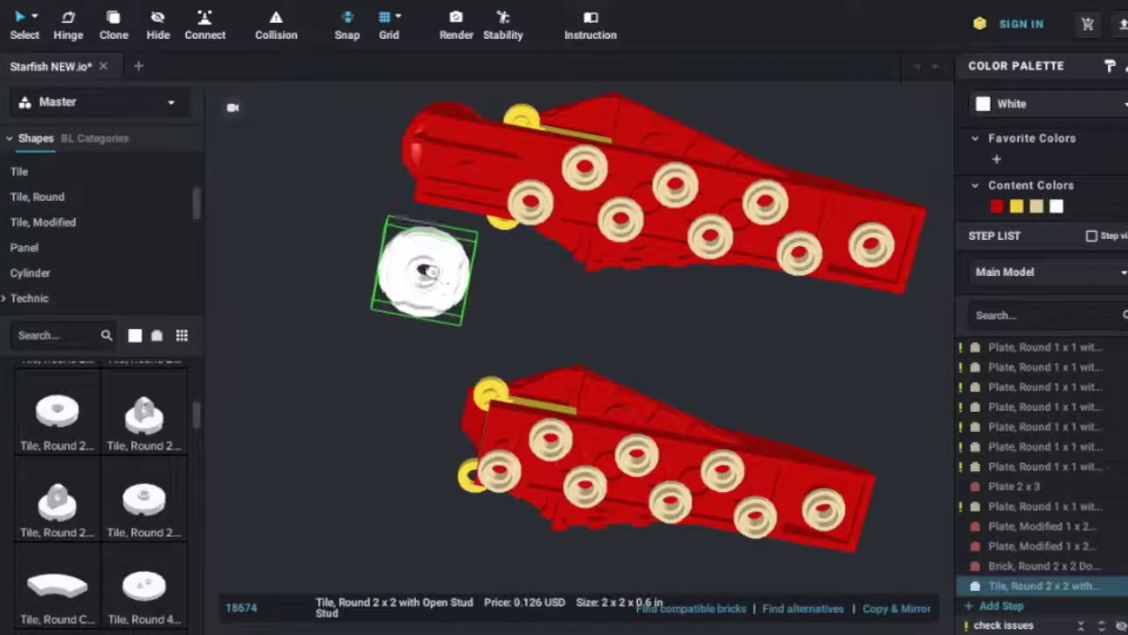
{"action": "left_click", "coordinate": [1041, 207]}
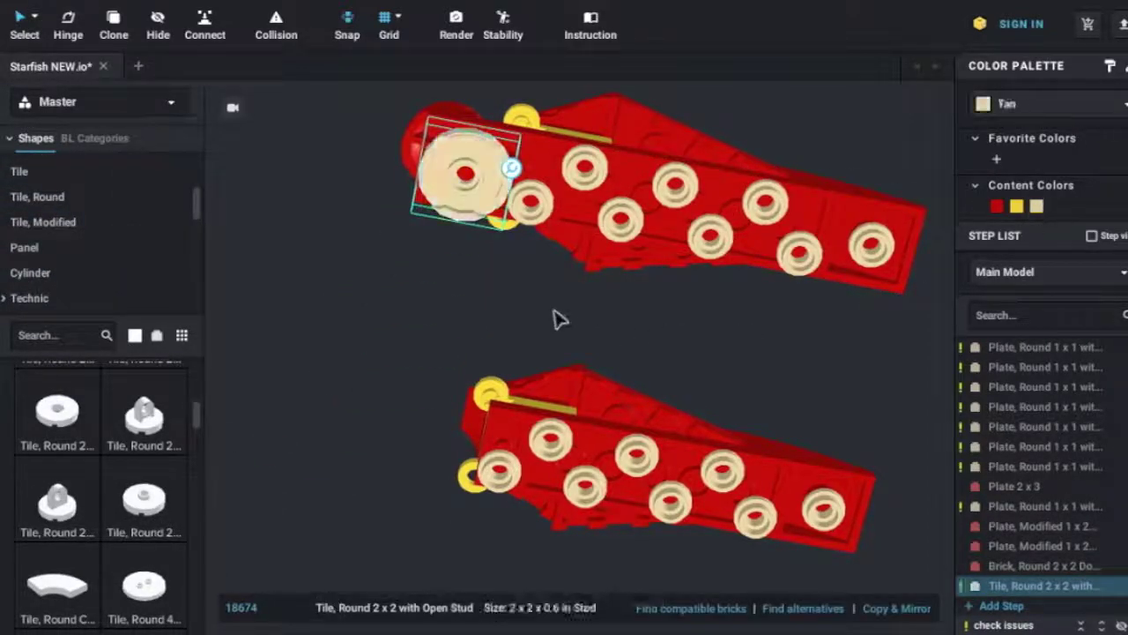
{"action": "right_click_drag", "start_coordinate": [557, 320], "coordinate": [415, 443]}
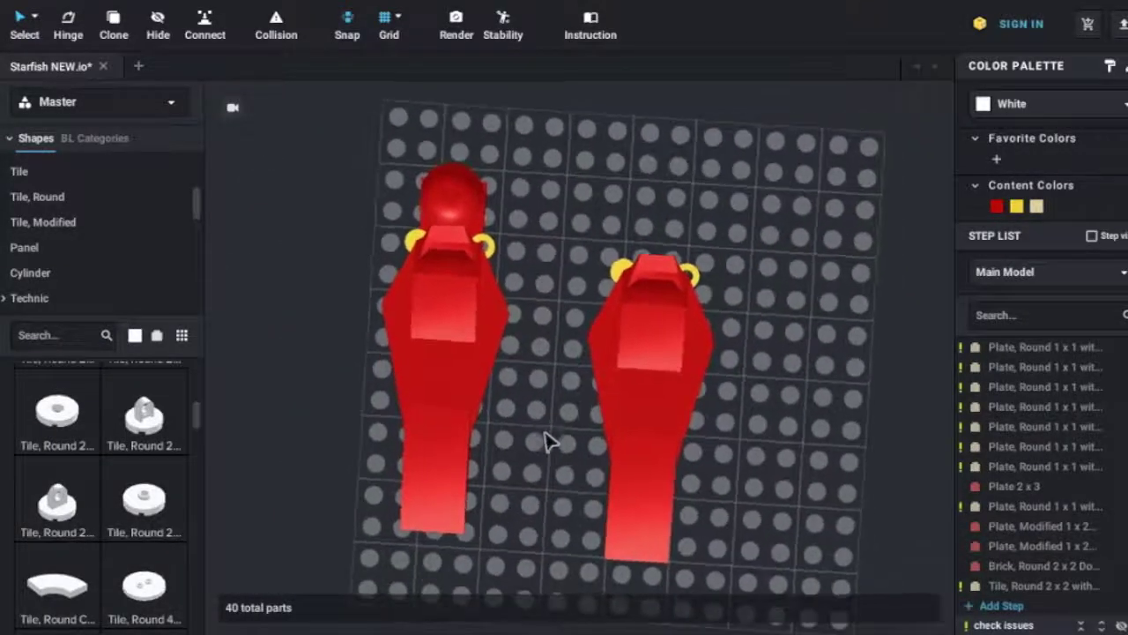
Step: Rotate the right arm group 45 degrees and move it against the dome centre
{"action": "left_click", "coordinate": [646, 453]}
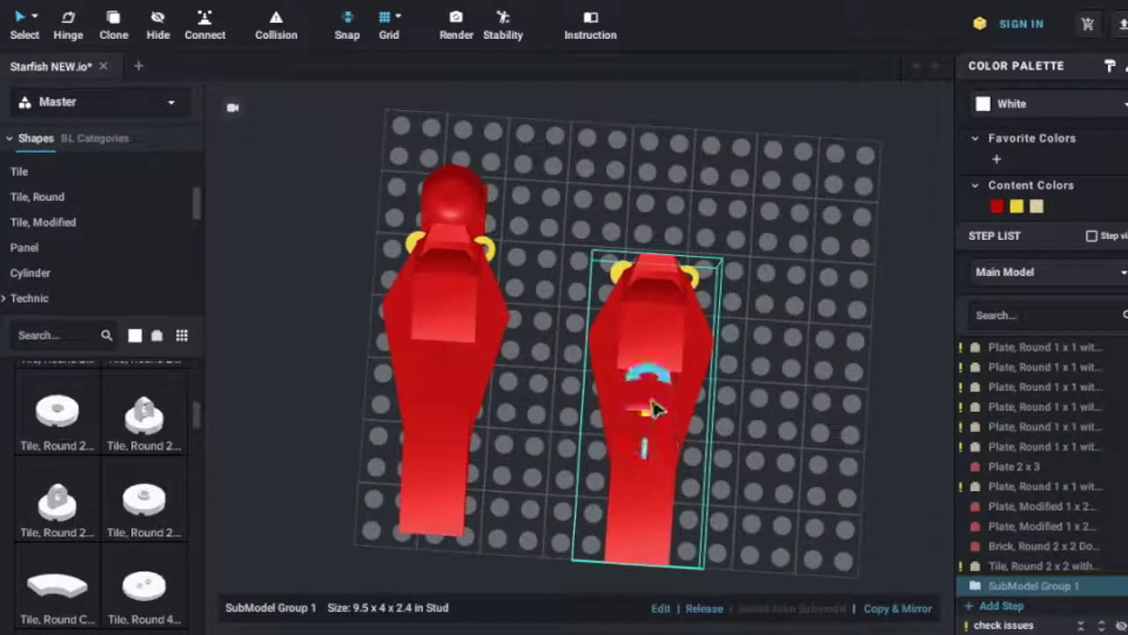
{"action": "left_click", "coordinate": [656, 376]}
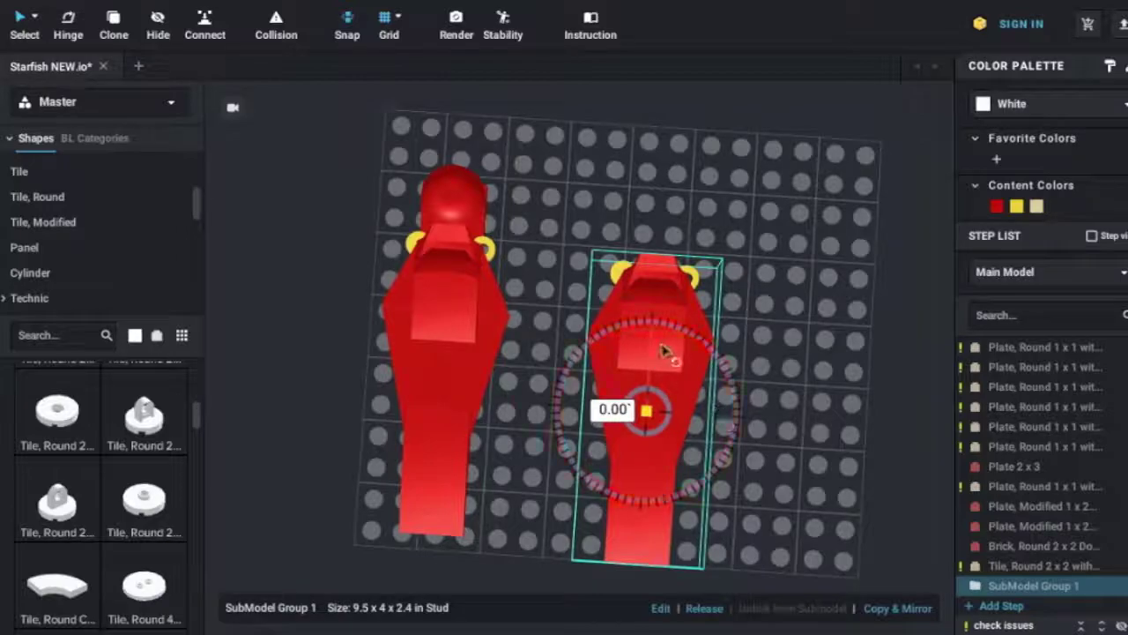
{"action": "mouse_move", "coordinate": [663, 351]}
{"action": "left_mouse_down"}
{"action": "mouse_move", "coordinate": [598, 353]}
{"action": "mouse_move", "coordinate": [608, 362]}
{"action": "left_mouse_up"}
{"action": "left_click_drag", "start_coordinate": [640, 415], "coordinate": [650, 166]}
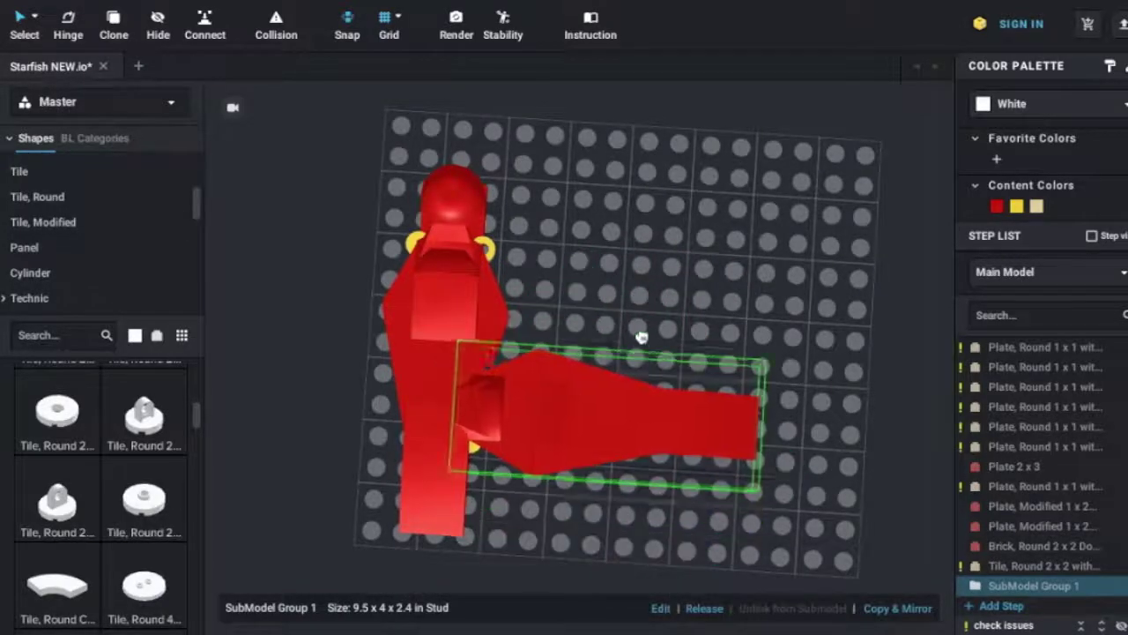
{"action": "left_click", "coordinate": [621, 388]}
{"action": "right_click_drag", "start_coordinate": [622, 388], "coordinate": [634, 494]}
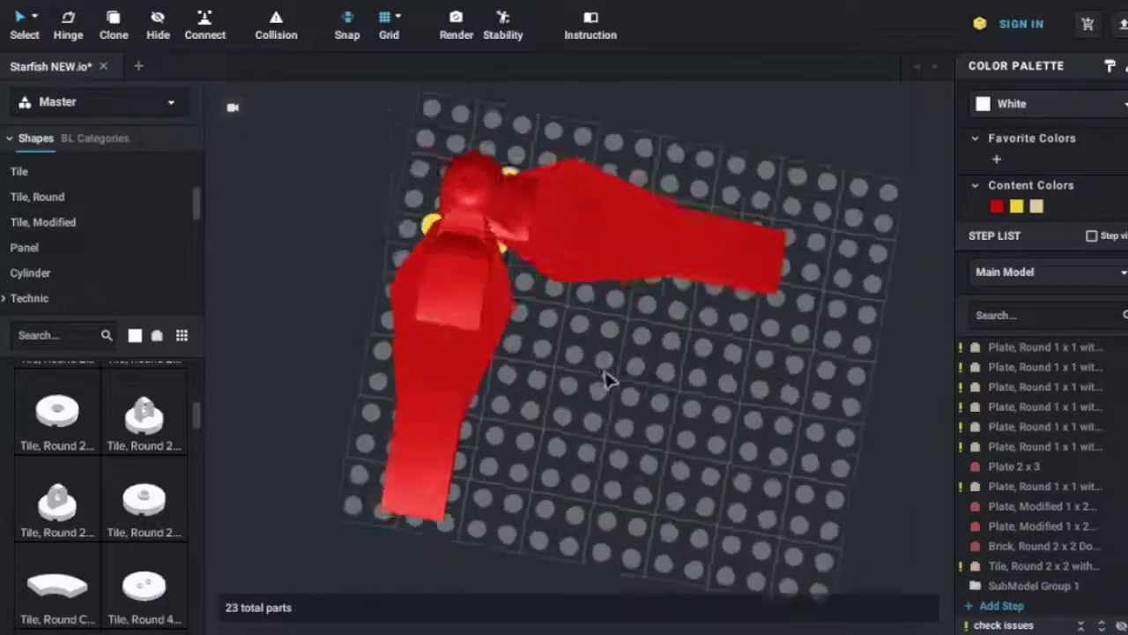
Step: Make a mirrored copy of the horizontal arm group and place it on the left
{"action": "left_click", "coordinate": [621, 326]}
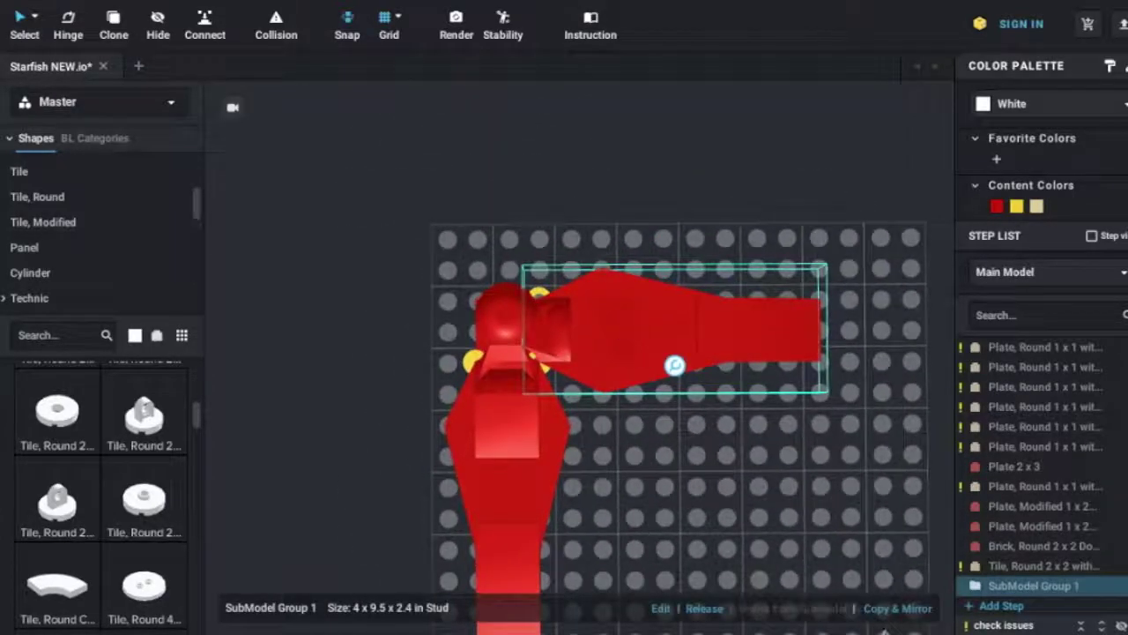
{"action": "left_click", "coordinate": [897, 609]}
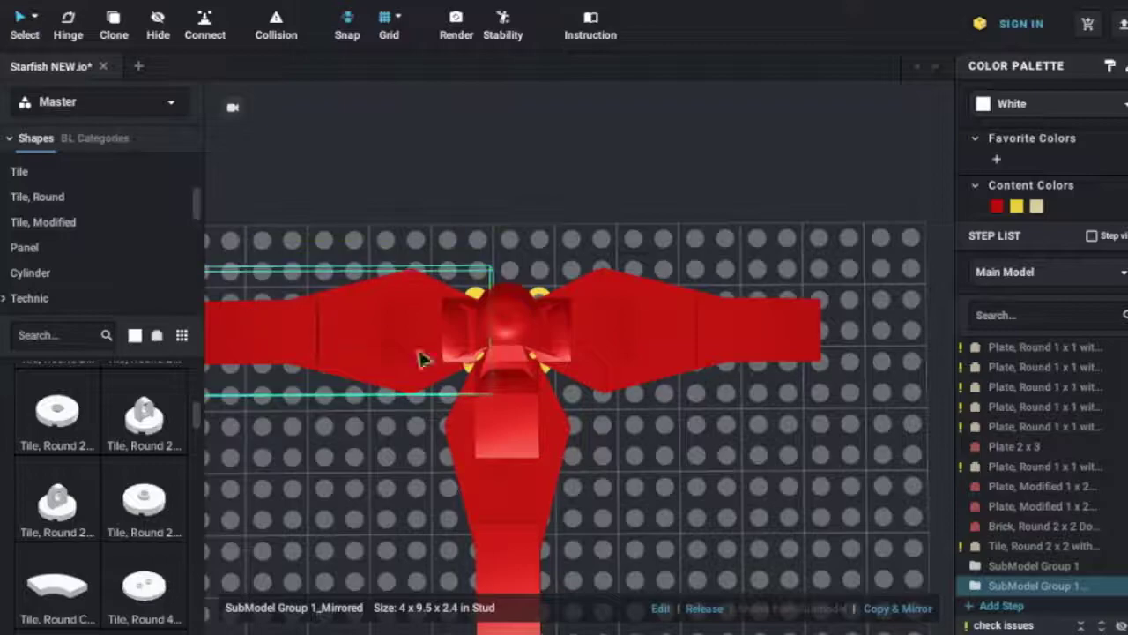
{"action": "left_click", "coordinate": [421, 358]}
Step: Rotate the right wing arm to a diagonal angle around the dome
{"action": "left_click", "coordinate": [670, 370]}
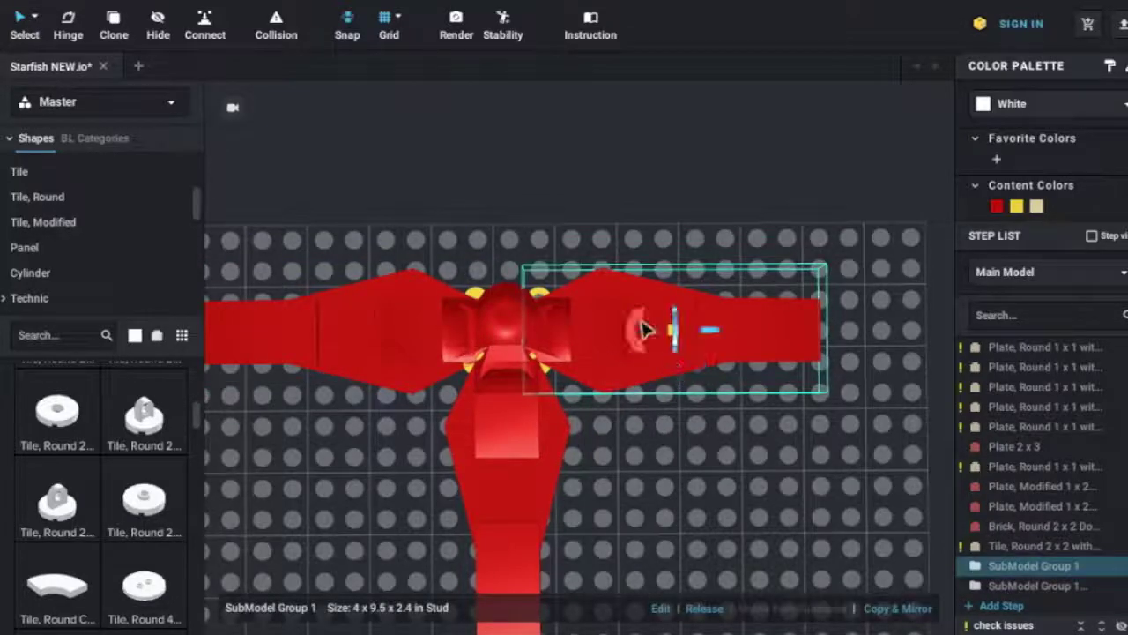
{"action": "mouse_move", "coordinate": [642, 440]}
{"action": "right_mouse_down"}
{"action": "mouse_move", "coordinate": [599, 415]}
{"action": "mouse_move", "coordinate": [605, 327]}
{"action": "mouse_move", "coordinate": [604, 420]}
{"action": "mouse_move", "coordinate": [581, 381]}
{"action": "right_mouse_up"}
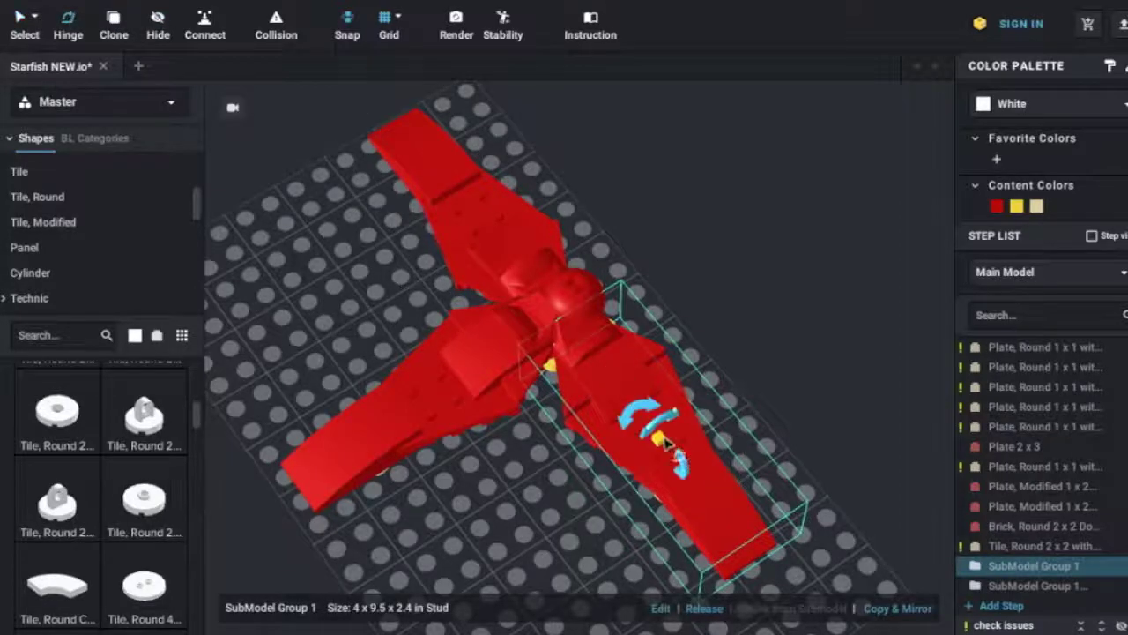
{"action": "mouse_move", "coordinate": [647, 413]}
{"action": "left_mouse_down"}
{"action": "mouse_move", "coordinate": [667, 348]}
{"action": "mouse_move", "coordinate": [574, 511]}
{"action": "left_mouse_up"}
{"action": "left_click", "coordinate": [617, 322]}
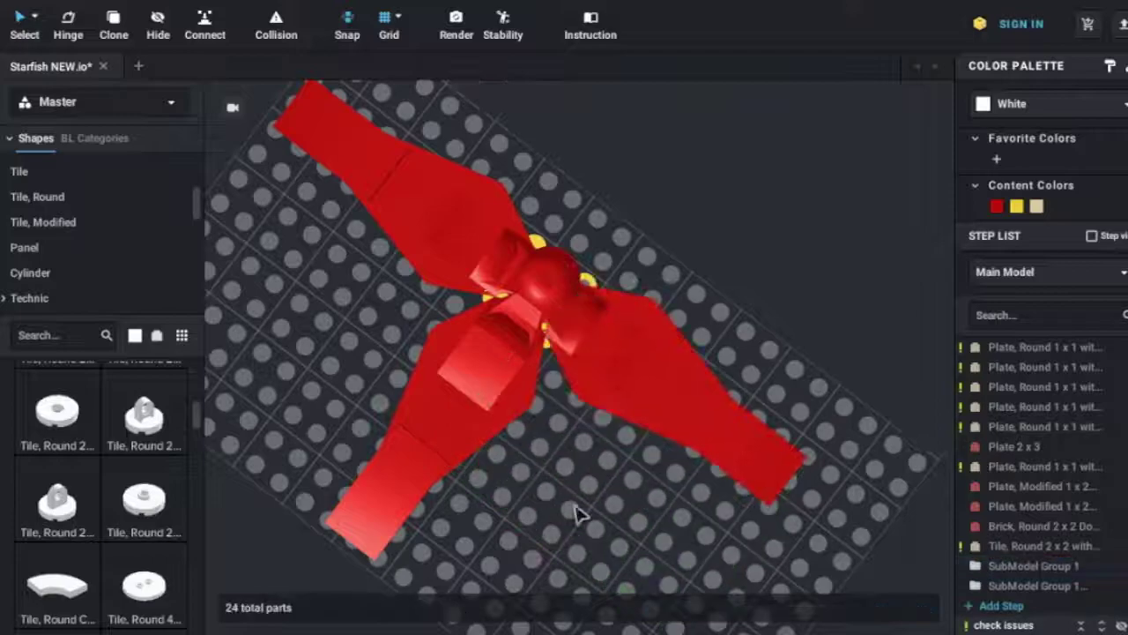
{"action": "right_click_drag", "start_coordinate": [574, 511], "coordinate": [469, 464]}
{"action": "left_click", "coordinate": [470, 465]}
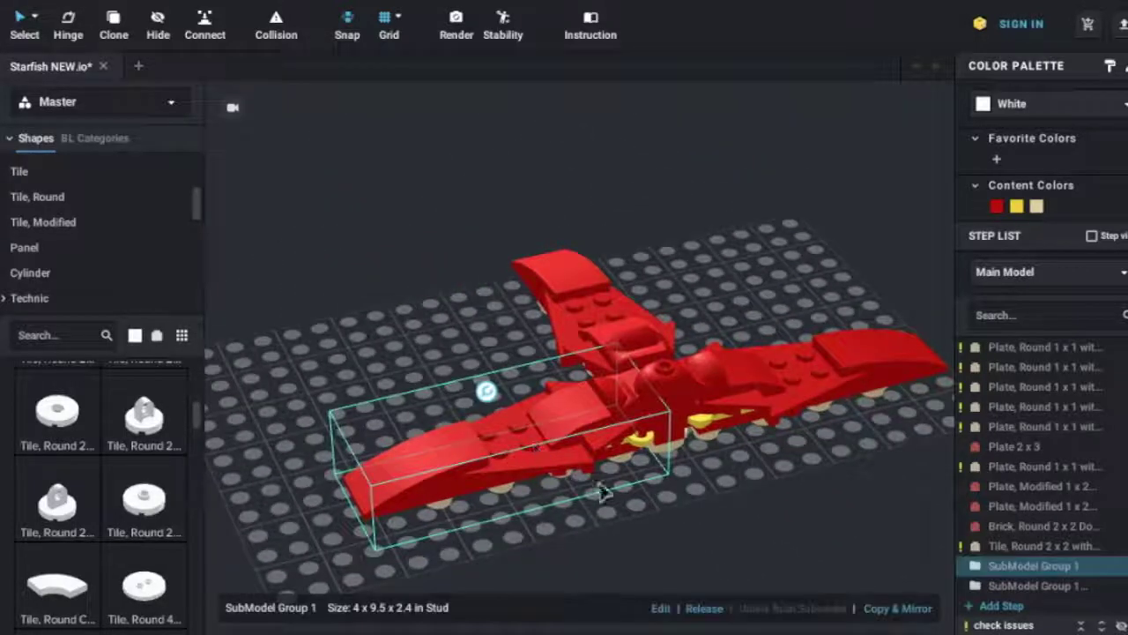
{"action": "mouse_move", "coordinate": [600, 491]}
{"action": "right_mouse_down"}
{"action": "mouse_move", "coordinate": [594, 529]}
{"action": "mouse_move", "coordinate": [675, 554]}
{"action": "mouse_move", "coordinate": [350, 22]}
{"action": "right_mouse_up"}
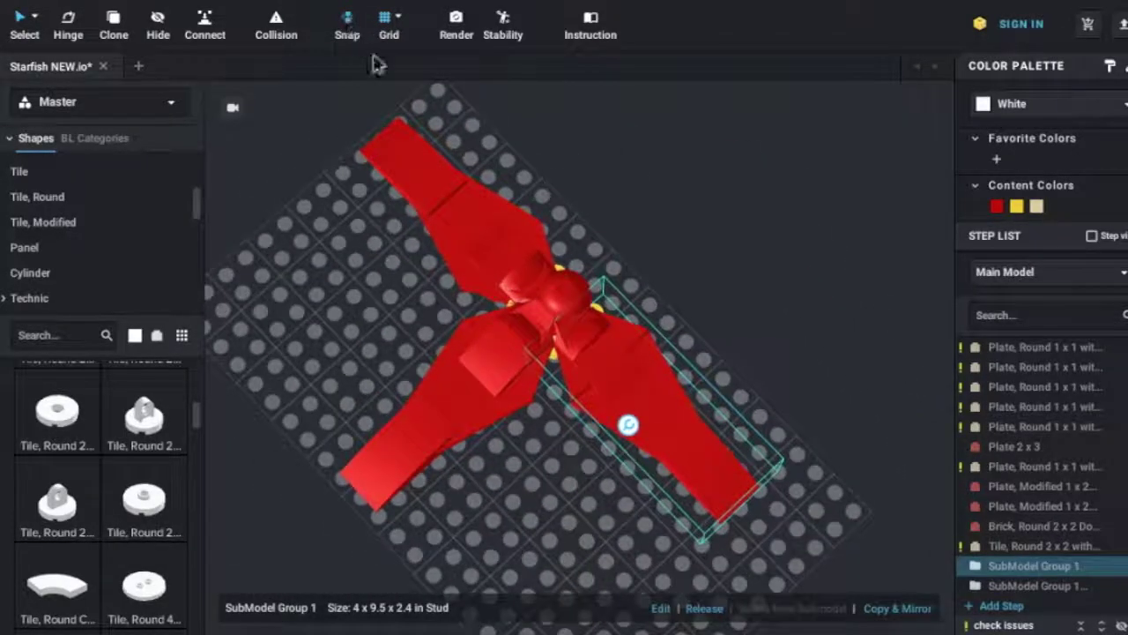
Step: Slide the wing arm along its length into a new position
{"action": "mouse_move", "coordinate": [633, 388]}
{"action": "left_mouse_down"}
{"action": "mouse_move", "coordinate": [658, 390]}
{"action": "mouse_move", "coordinate": [657, 434]}
{"action": "mouse_move", "coordinate": [642, 234]}
{"action": "left_mouse_up"}
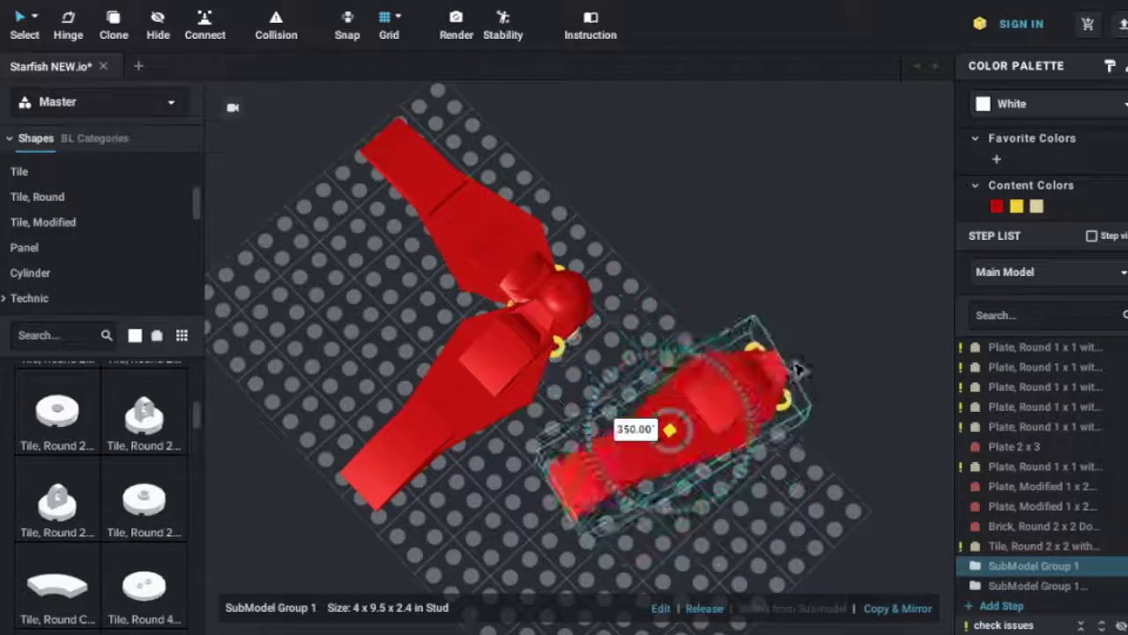
{"action": "left_click_drag", "start_coordinate": [659, 379], "coordinate": [611, 373]}
{"action": "mouse_move", "coordinate": [611, 373]}
{"action": "right_mouse_down"}
{"action": "mouse_move", "coordinate": [695, 461]}
{"action": "mouse_move", "coordinate": [712, 461]}
{"action": "right_mouse_up"}
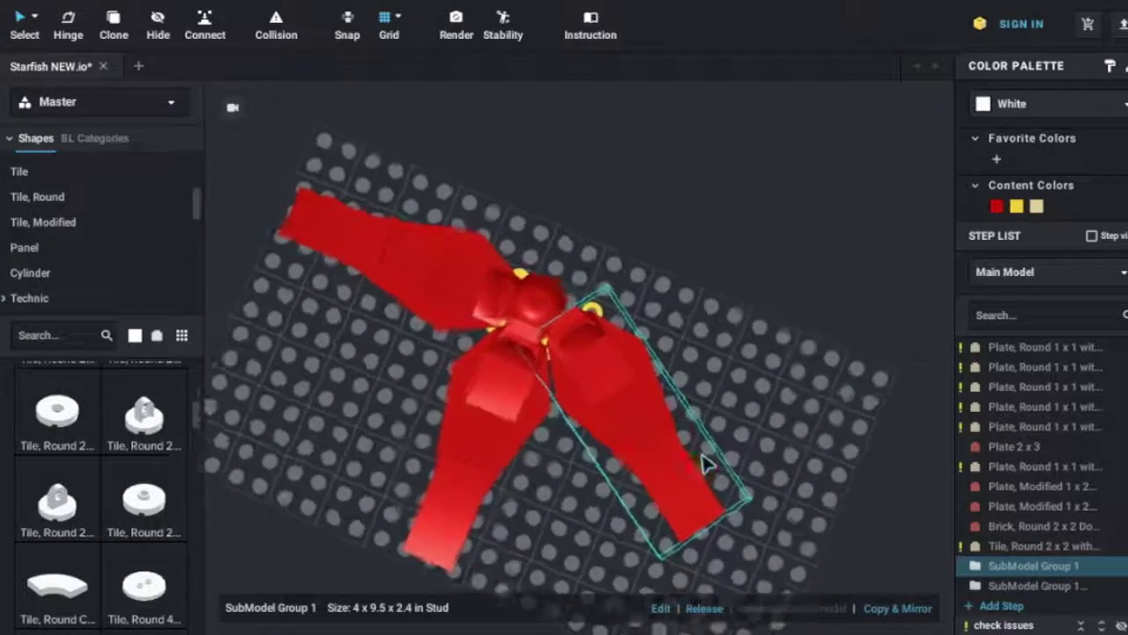
{"action": "key", "text": "Escape"}
{"action": "right_click_drag", "start_coordinate": [600, 411], "coordinate": [632, 456]}
Step: Rotate the left wing arm to about 105°
{"action": "left_click", "coordinate": [429, 394]}
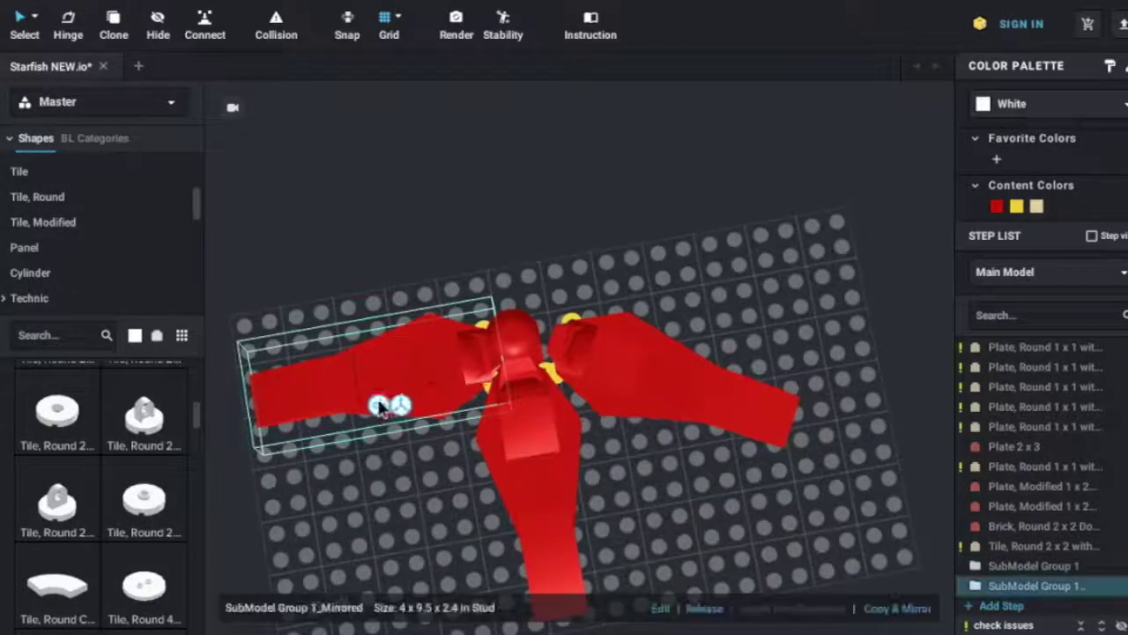
{"action": "left_click_drag", "start_coordinate": [343, 387], "coordinate": [297, 410]}
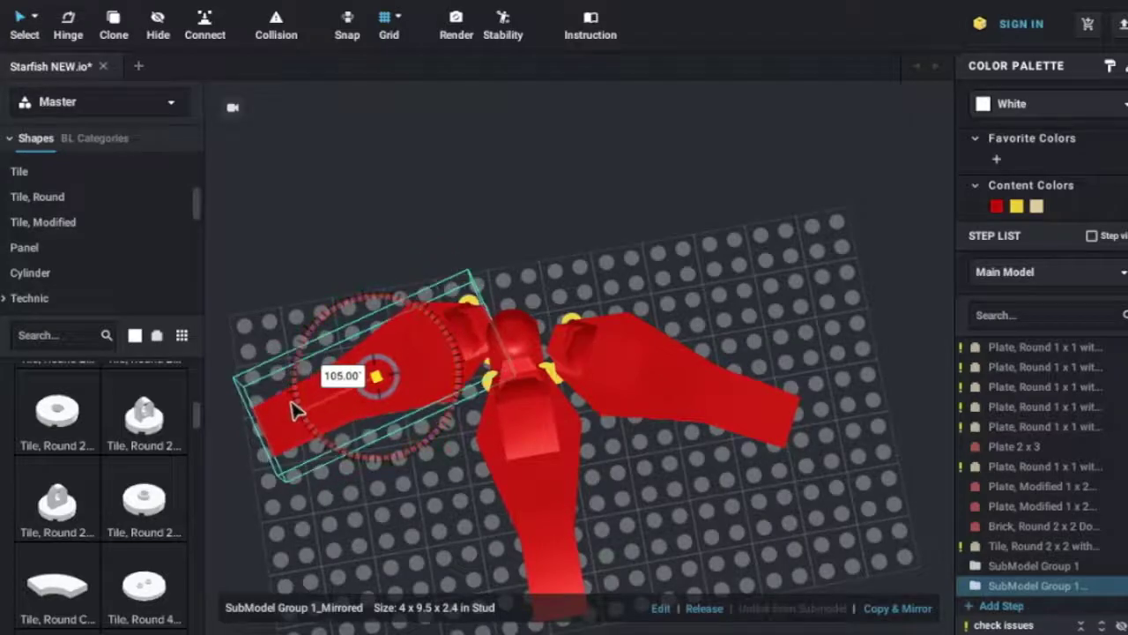
{"action": "key", "text": "Escape"}
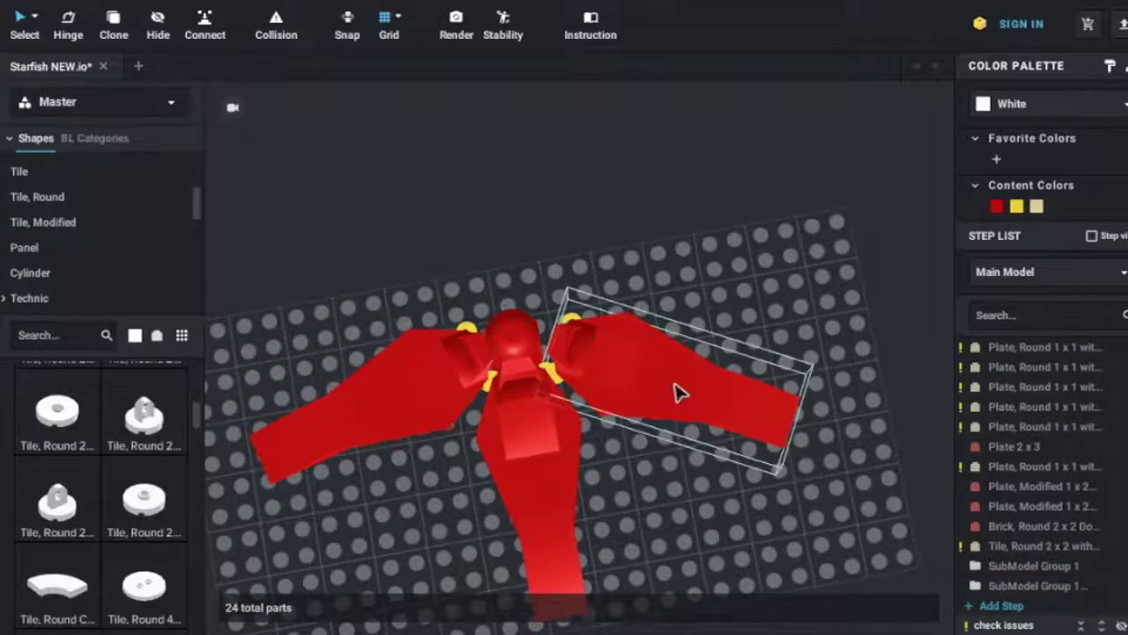
Step: Nudge both wing arms snugly against the dome, then select both together
{"action": "left_click", "coordinate": [679, 392]}
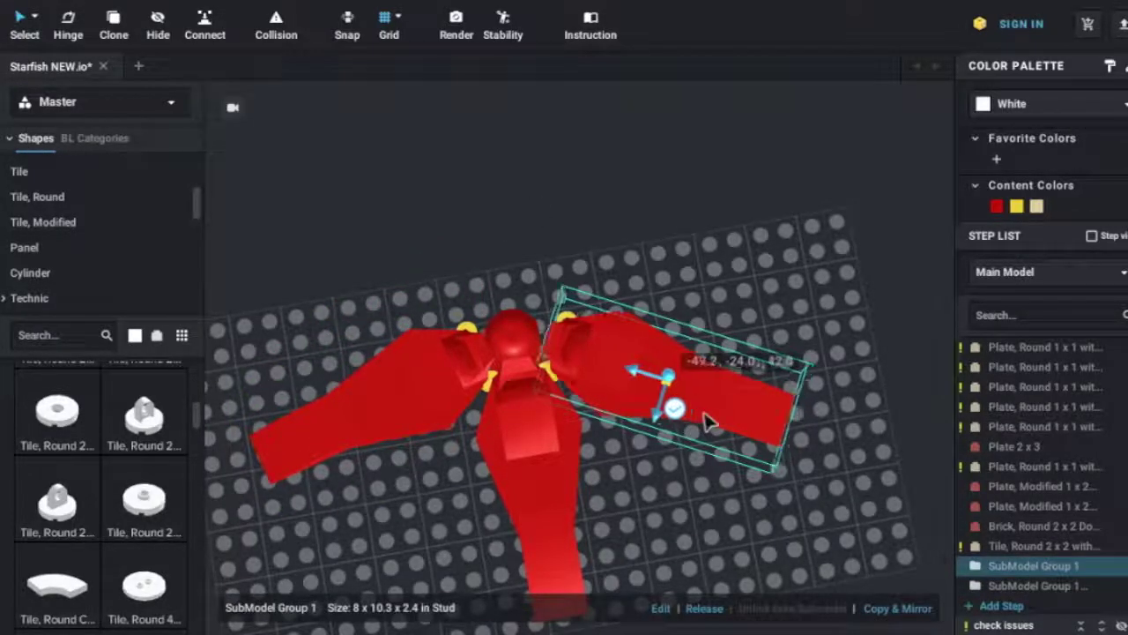
{"action": "left_click_drag", "start_coordinate": [710, 422], "coordinate": [709, 423]}
{"action": "left_click", "coordinate": [441, 391]}
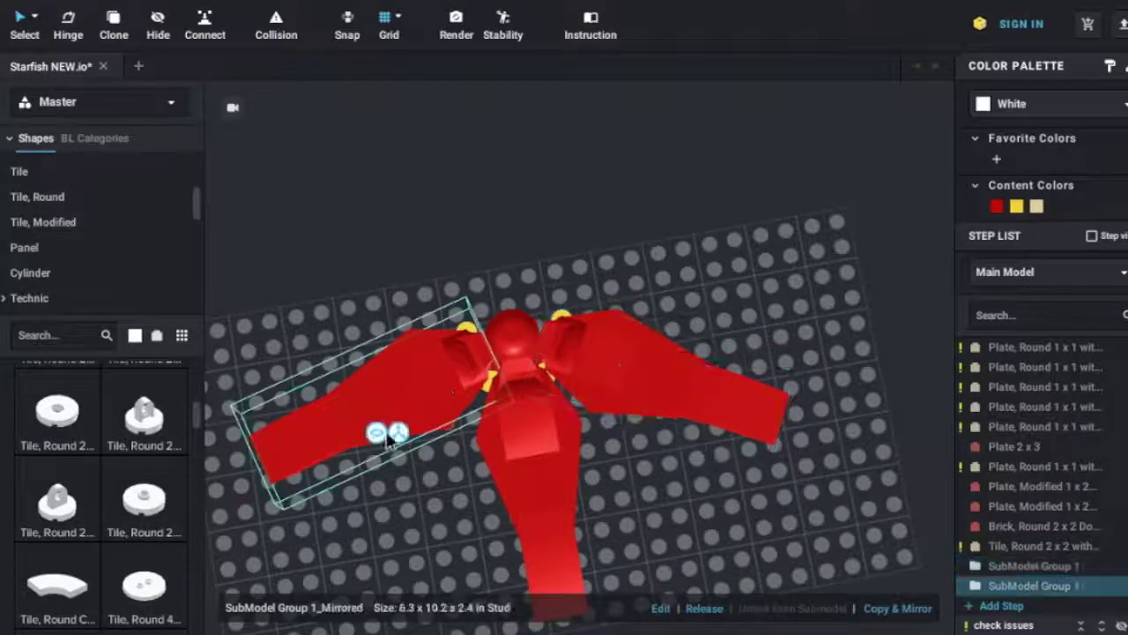
{"action": "left_click_drag", "start_coordinate": [582, 470], "coordinate": [584, 466]}
{"action": "left_click", "coordinate": [790, 271]}
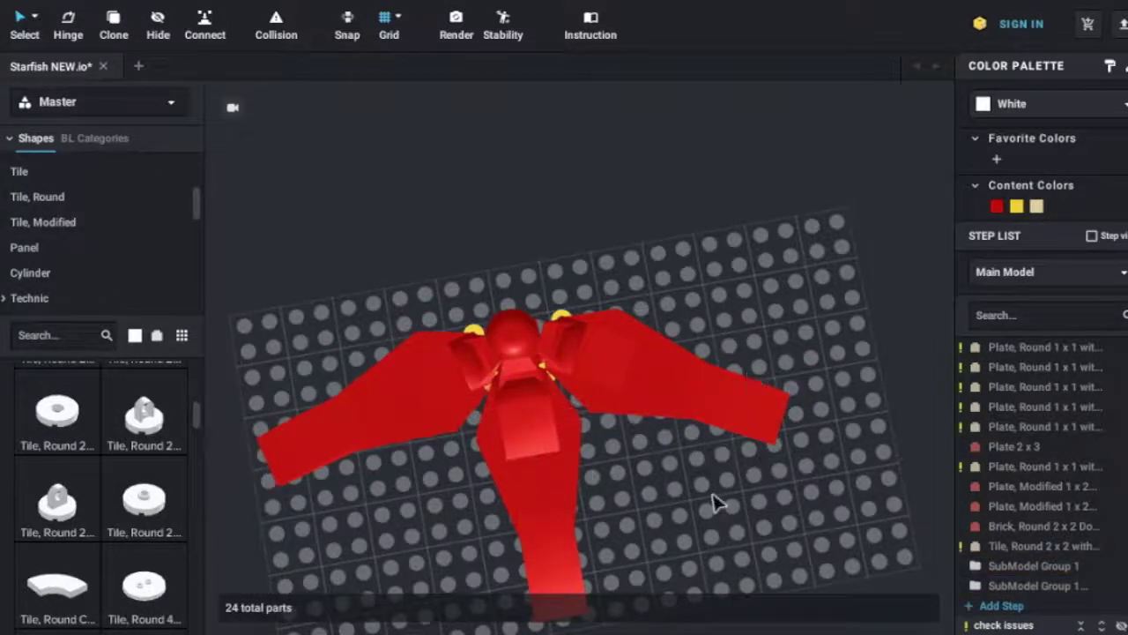
{"action": "right_click_drag", "start_coordinate": [715, 502], "coordinate": [696, 491]}
{"action": "left_click", "coordinate": [647, 432]}
{"action": "left_click", "coordinate": [443, 357], "text": "shift"}
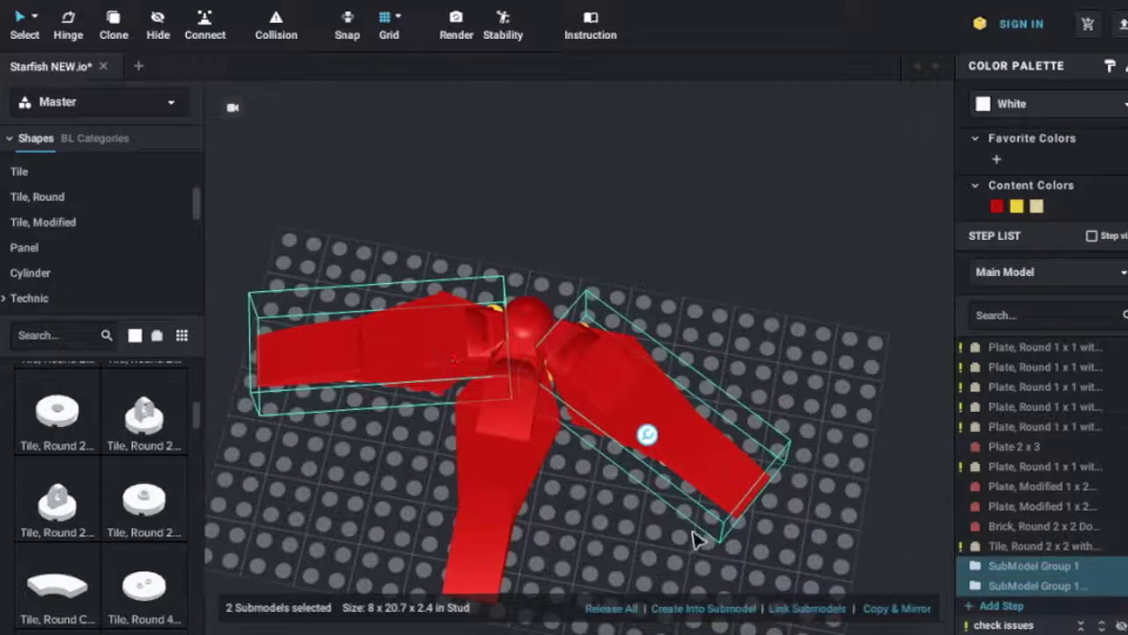
Step: Copy and paste both wing arms, move them to the lower gap, and rotate the lower-left arm to about 305°
{"action": "key", "text": "ctrl+c"}
{"action": "key", "text": "ctrl+v"}
{"action": "right_click_drag", "start_coordinate": [696, 539], "coordinate": [658, 301]}
{"action": "mouse_move", "coordinate": [586, 293]}
{"action": "left_mouse_down"}
{"action": "mouse_move", "coordinate": [706, 438]}
{"action": "mouse_move", "coordinate": [679, 521]}
{"action": "left_mouse_up"}
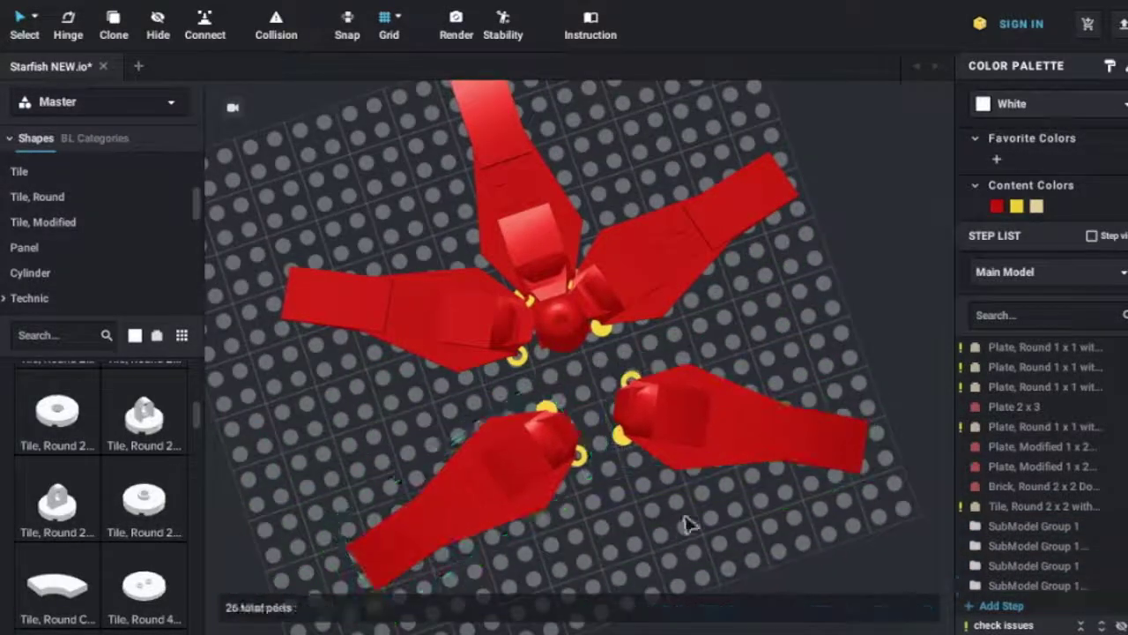
{"action": "left_click", "coordinate": [536, 461]}
{"action": "mouse_move", "coordinate": [535, 461]}
{"action": "left_mouse_down"}
{"action": "mouse_move", "coordinate": [470, 428]}
{"action": "mouse_move", "coordinate": [509, 461]}
{"action": "left_mouse_up"}
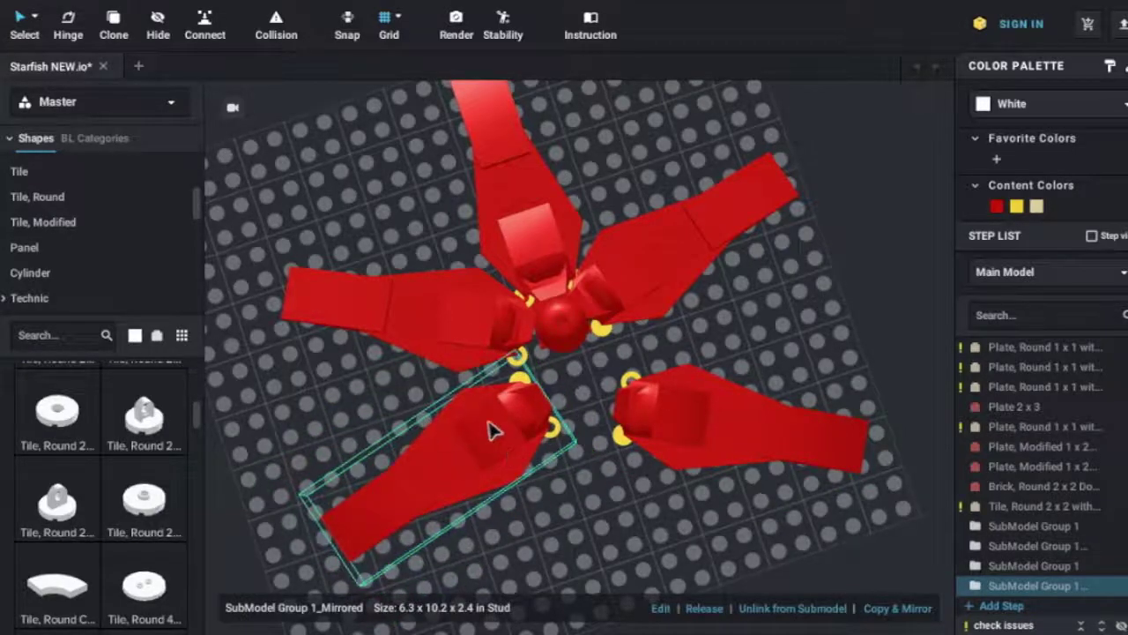
{"action": "mouse_move", "coordinate": [433, 447]}
{"action": "left_mouse_down"}
{"action": "mouse_move", "coordinate": [426, 514]}
{"action": "mouse_move", "coordinate": [480, 436]}
{"action": "left_mouse_up"}
Step: Rotate the lower-right arm to about 217°, tuck it against the dome, and fine-tune the mirrored arm
{"action": "left_click", "coordinate": [750, 401]}
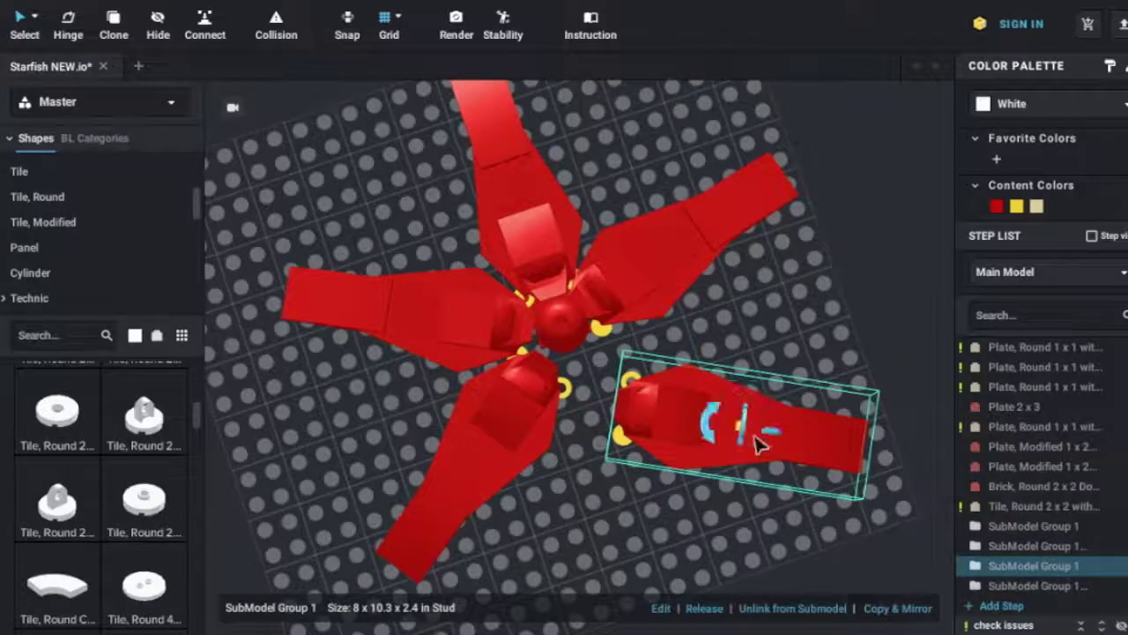
{"action": "mouse_move", "coordinate": [748, 428]}
{"action": "left_mouse_down"}
{"action": "mouse_move", "coordinate": [781, 453]}
{"action": "mouse_move", "coordinate": [670, 366]}
{"action": "left_mouse_up"}
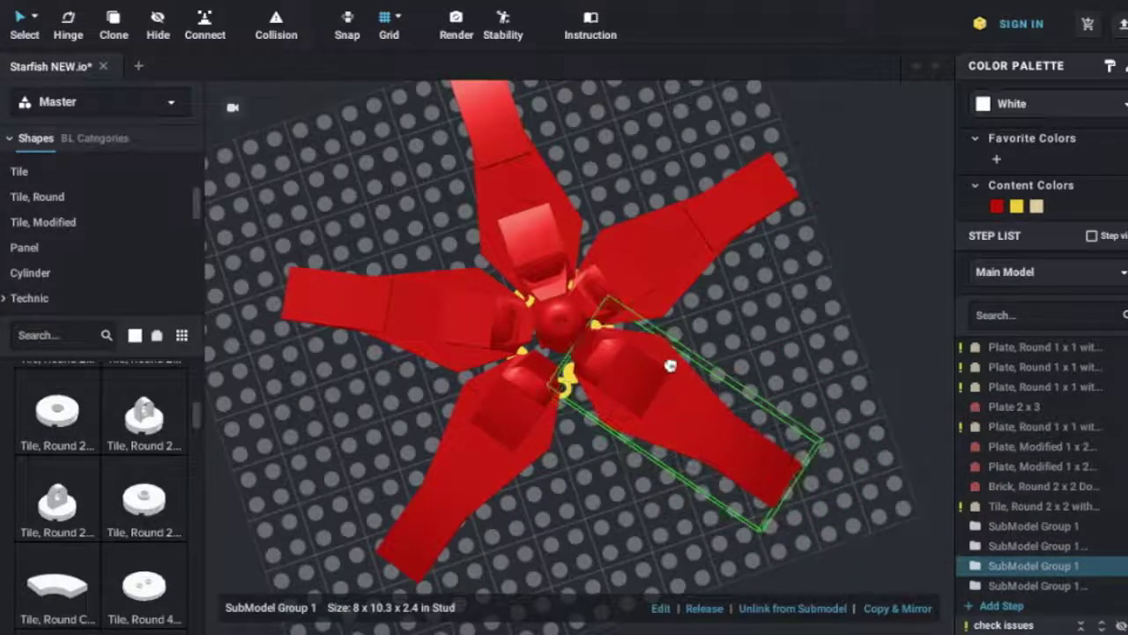
{"action": "right_click_drag", "start_coordinate": [662, 373], "coordinate": [527, 426]}
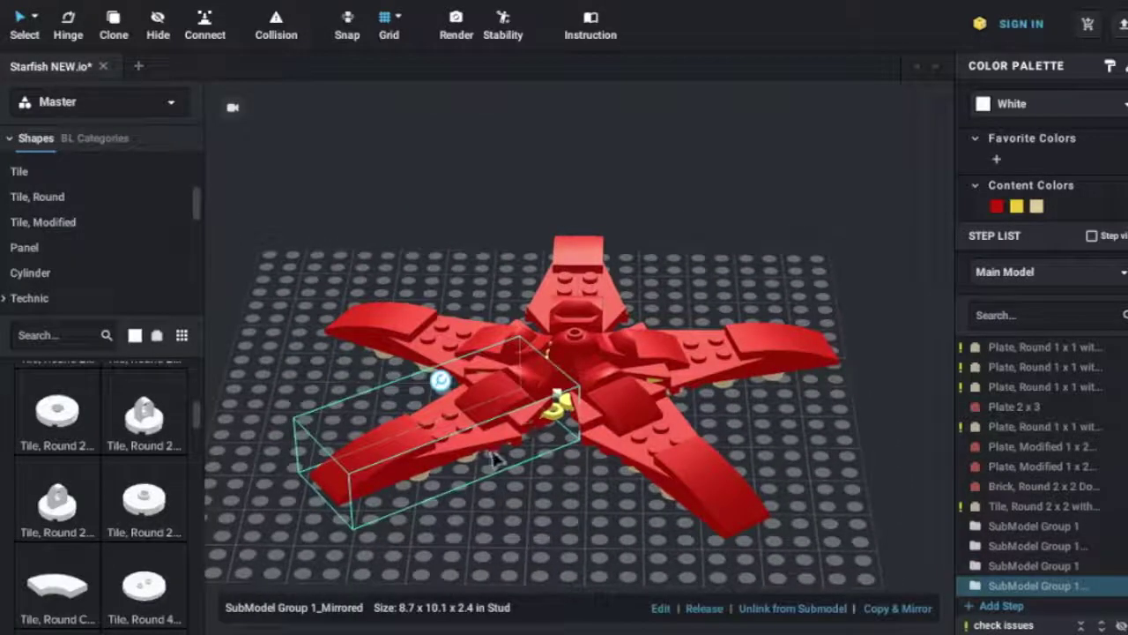
{"action": "left_click_drag", "start_coordinate": [418, 445], "coordinate": [377, 454]}
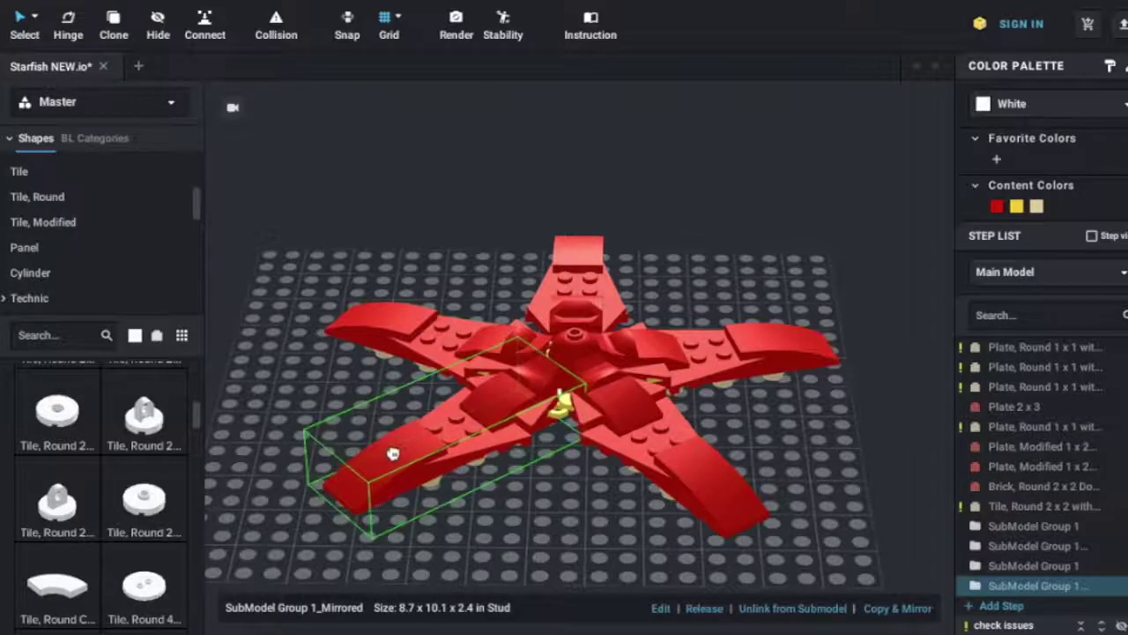
{"action": "mouse_move", "coordinate": [473, 391]}
{"action": "left_mouse_down"}
{"action": "mouse_move", "coordinate": [541, 485]}
{"action": "mouse_move", "coordinate": [596, 514]}
{"action": "left_mouse_up"}
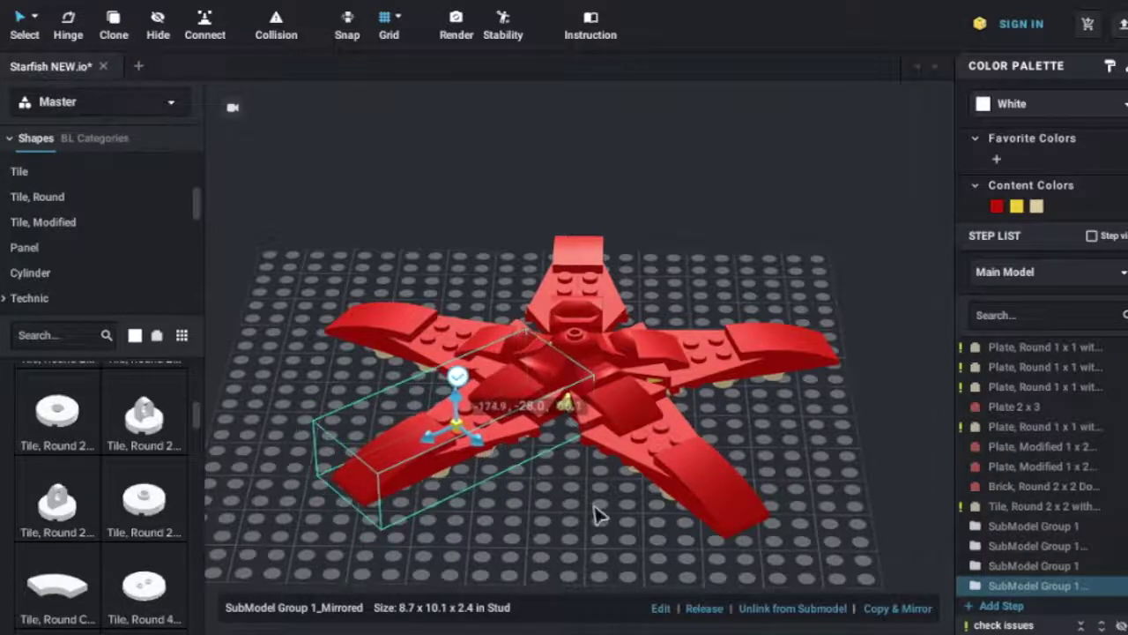
{"action": "mouse_move", "coordinate": [596, 514]}
{"action": "right_mouse_down"}
{"action": "mouse_move", "coordinate": [534, 532]}
{"action": "mouse_move", "coordinate": [739, 525]}
{"action": "mouse_move", "coordinate": [944, 549]}
{"action": "mouse_move", "coordinate": [941, 521]}
{"action": "right_mouse_up"}
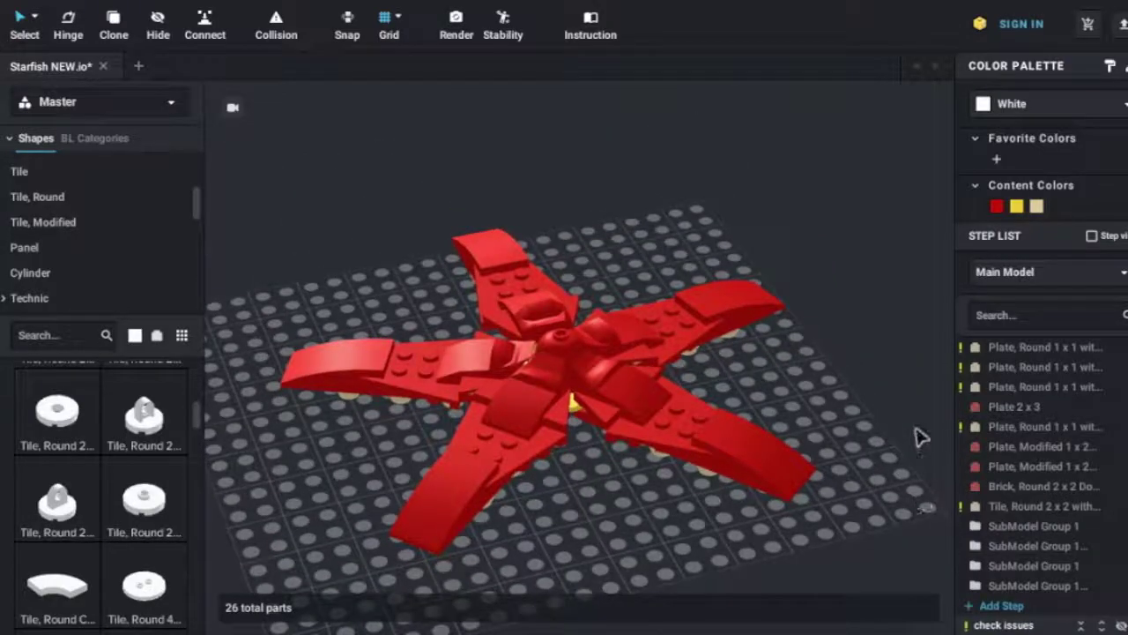
{"action": "mouse_move", "coordinate": [922, 433]}
{"action": "right_mouse_down"}
{"action": "mouse_move", "coordinate": [606, 518]}
{"action": "mouse_move", "coordinate": [685, 503]}
{"action": "mouse_move", "coordinate": [685, 514]}
{"action": "mouse_move", "coordinate": [756, 449]}
{"action": "right_mouse_up"}
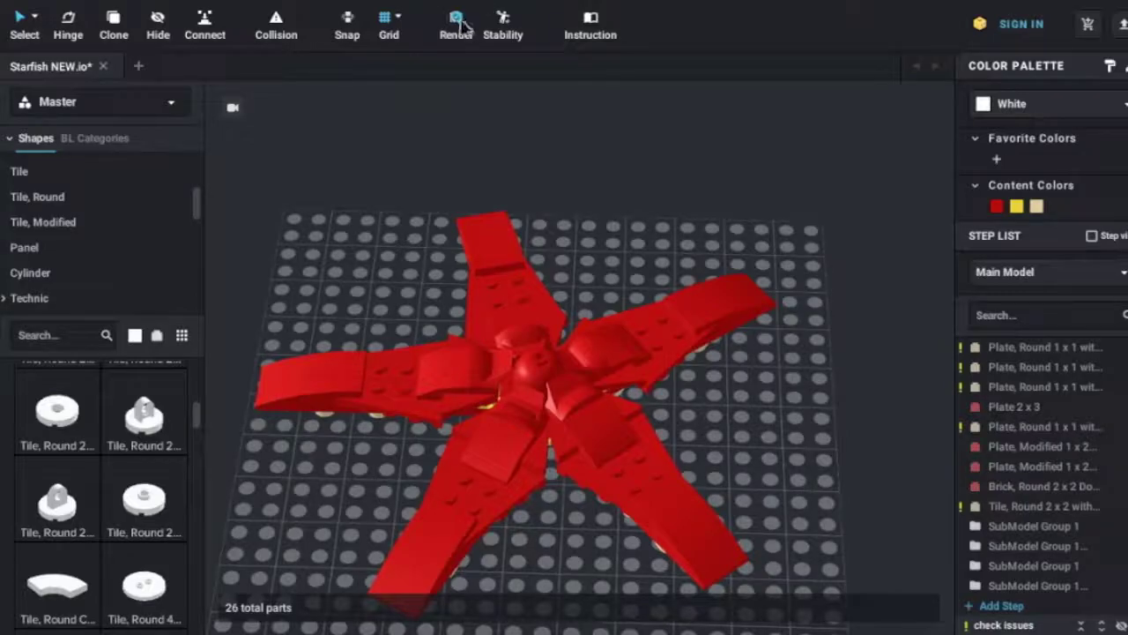
Step: Frame the finished starfish higher in the view for rendering
{"action": "right_click_drag", "start_coordinate": [564, 115], "coordinate": [615, 154]}
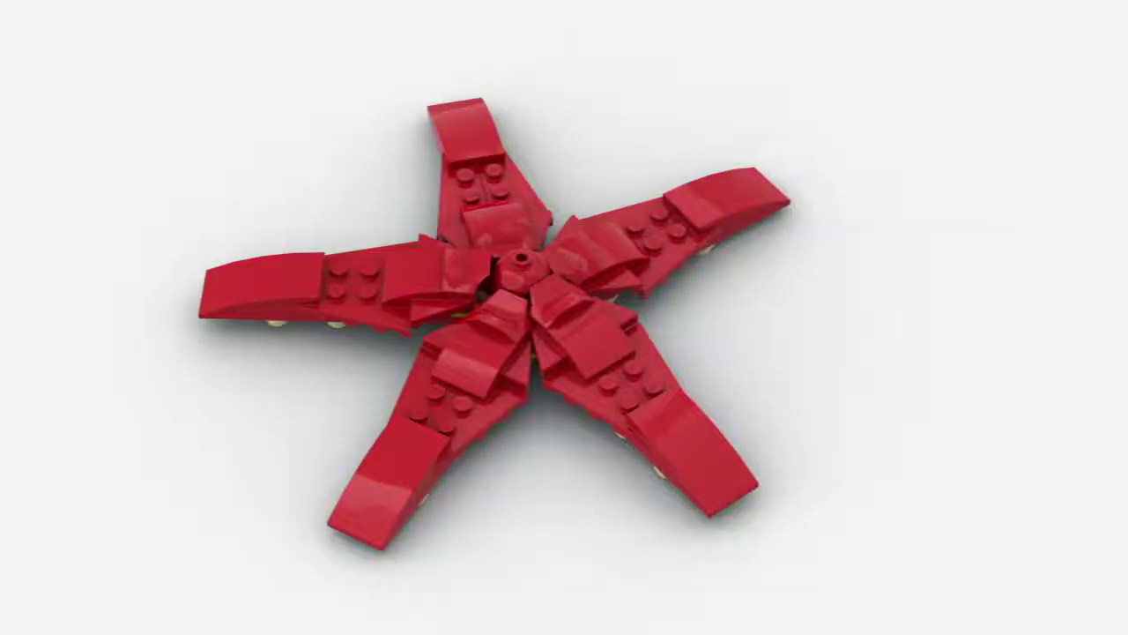